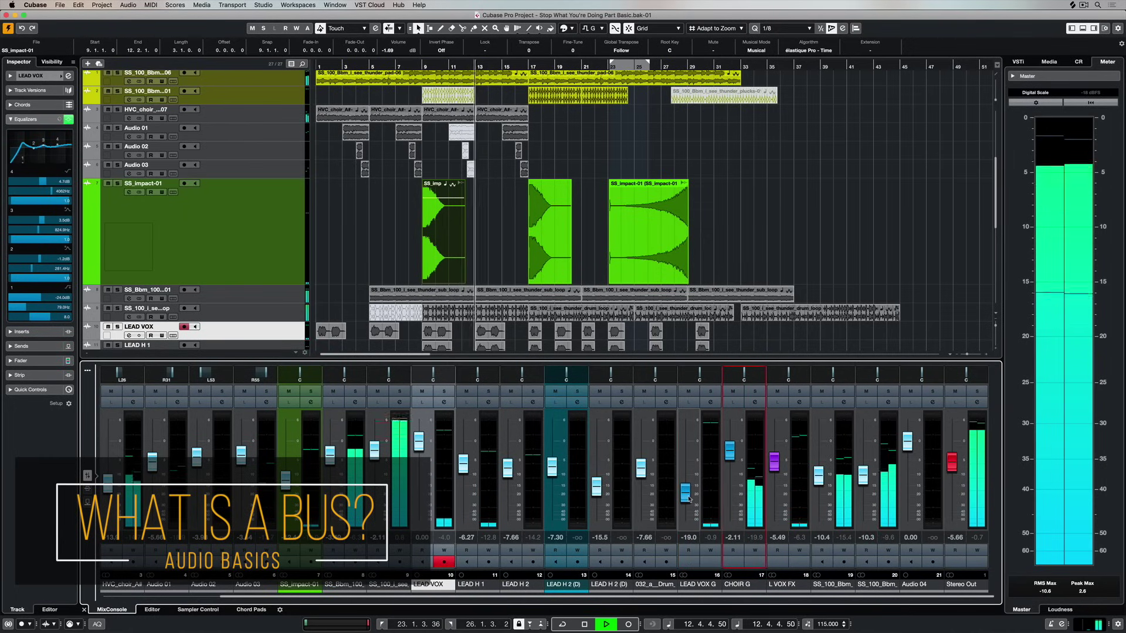
Drag the LEAD VOX G fader up to -2.57 dB and the CHOIR G fader down to -10.8 dB
{"action": "left_click_drag", "start_coordinate": [689, 498], "coordinate": [692, 454]}
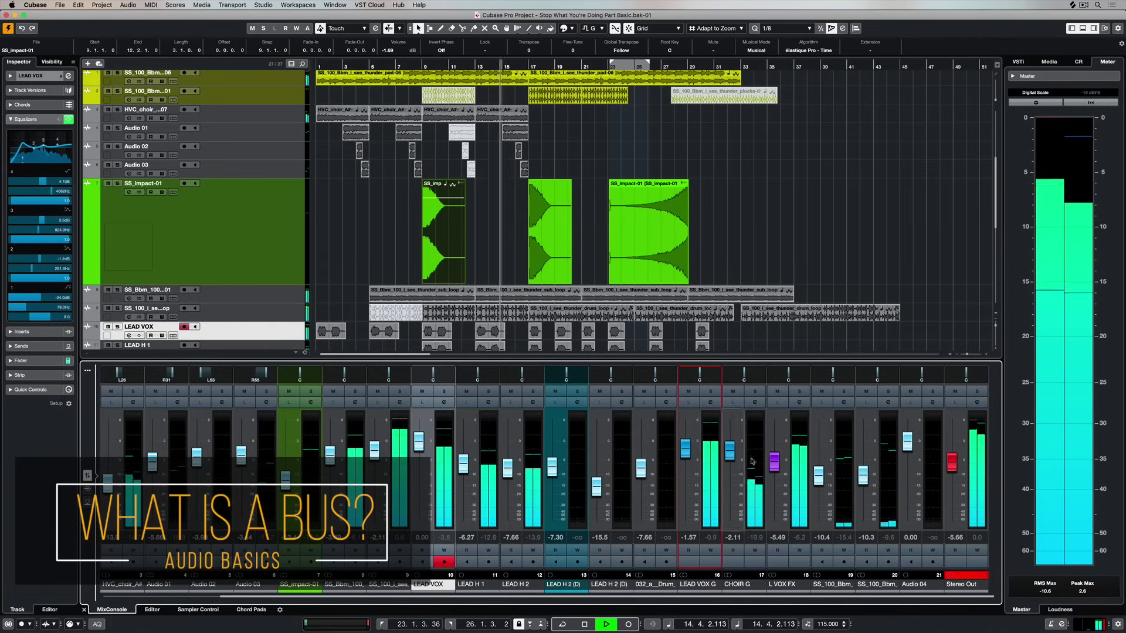
{"action": "left_click_drag", "start_coordinate": [728, 448], "coordinate": [729, 489]}
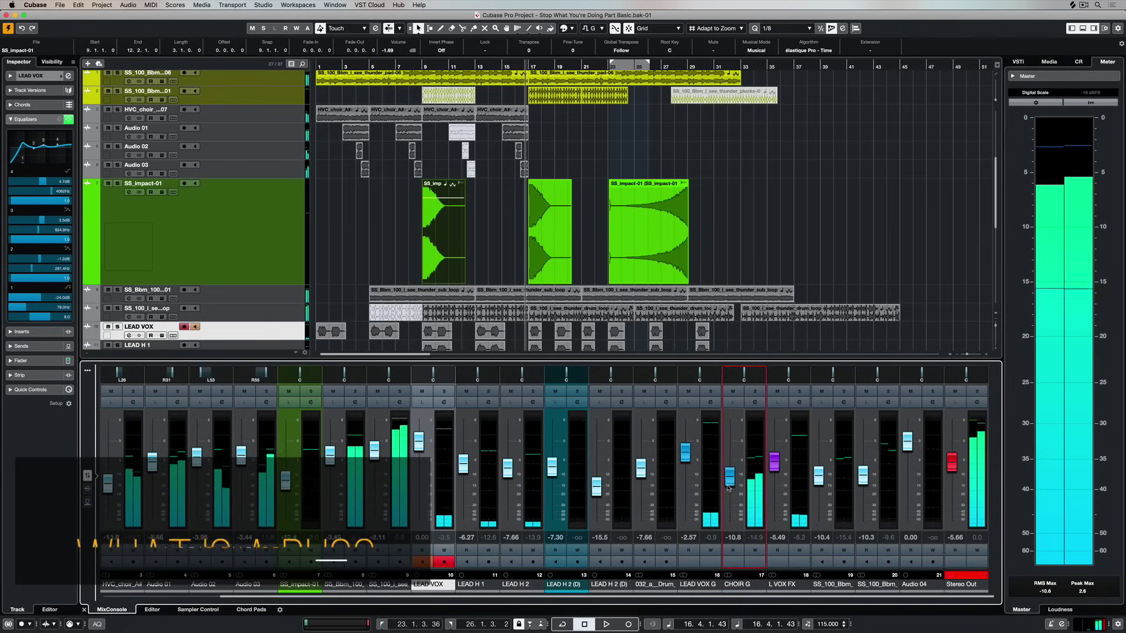
{"action": "left_click", "coordinate": [267, 4]}
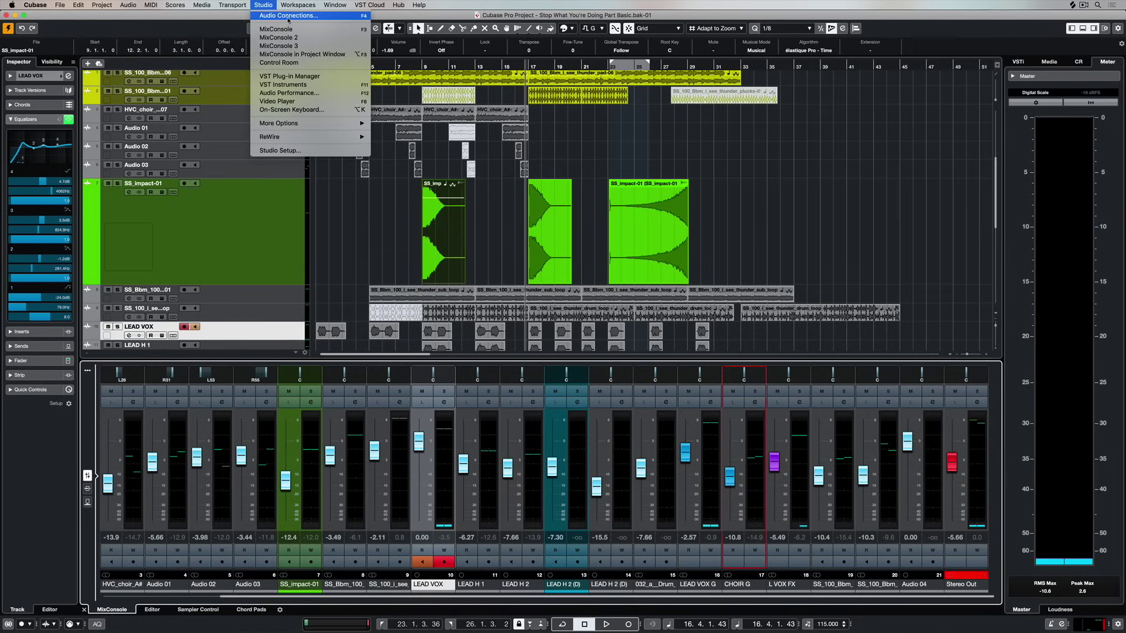
Open Audio Connections, check the Stereo Out output bus, then return to the Inputs page
{"action": "left_click", "coordinate": [288, 17]}
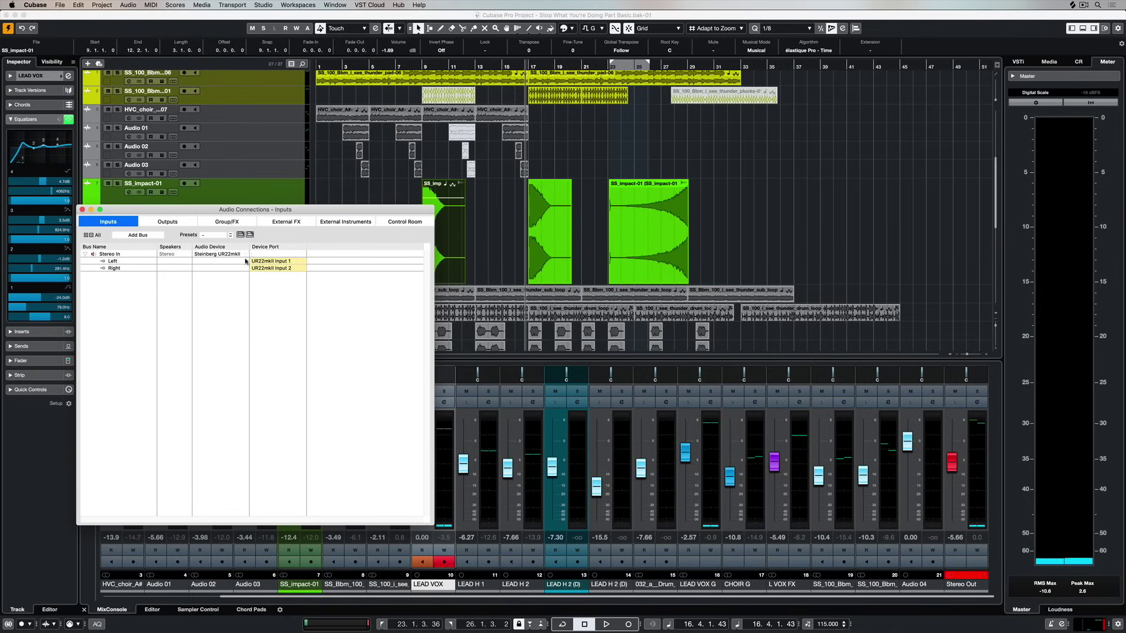
{"action": "left_click", "coordinate": [168, 222]}
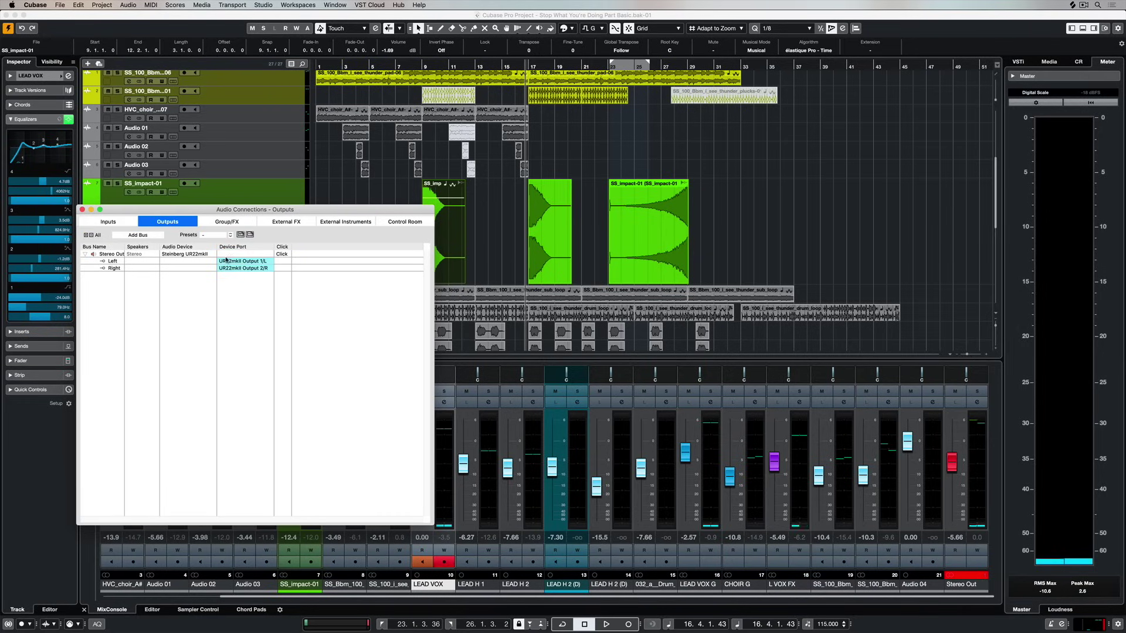
{"action": "left_click", "coordinate": [116, 224]}
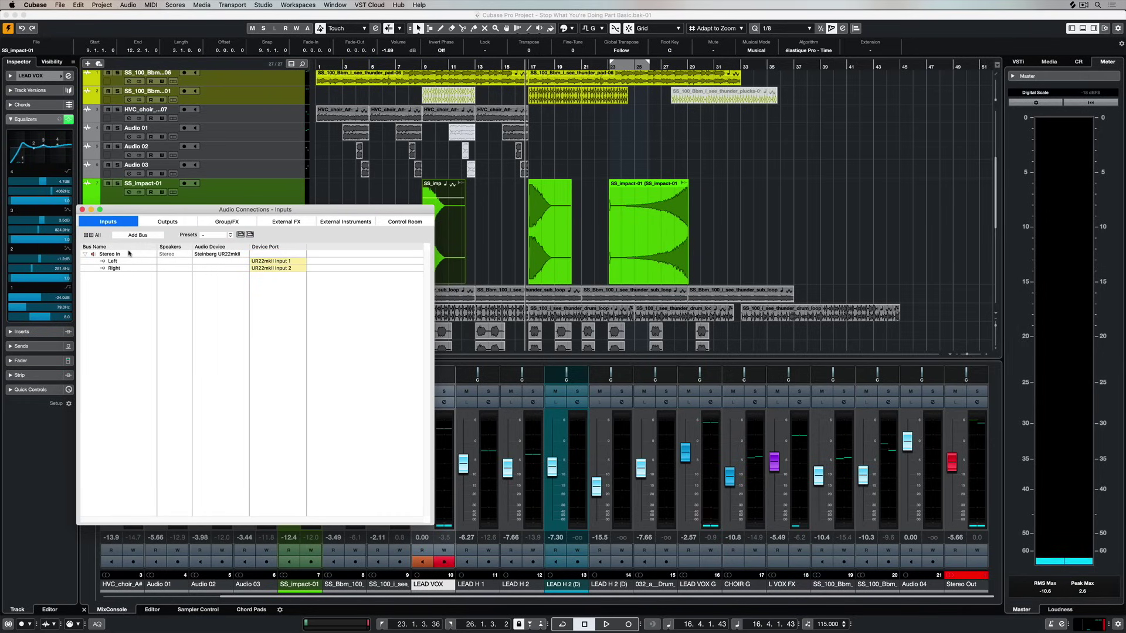
Start an Add Input Bus, browse the configuration list keeping Stereo, then cancel it
{"action": "left_click", "coordinate": [133, 236]}
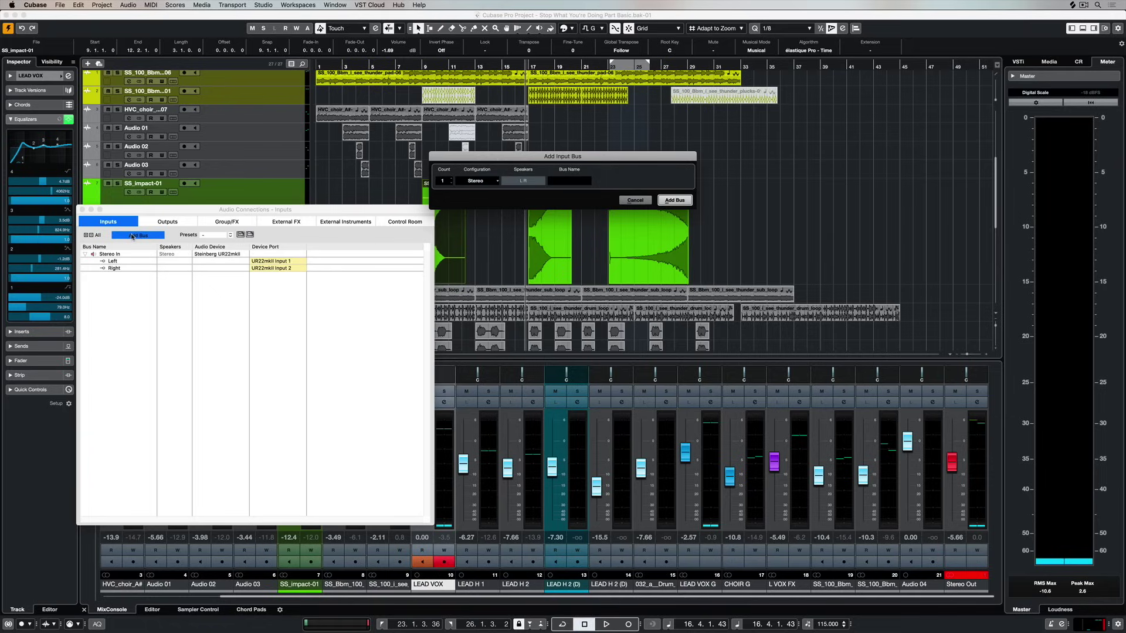
{"action": "left_click", "coordinate": [479, 182]}
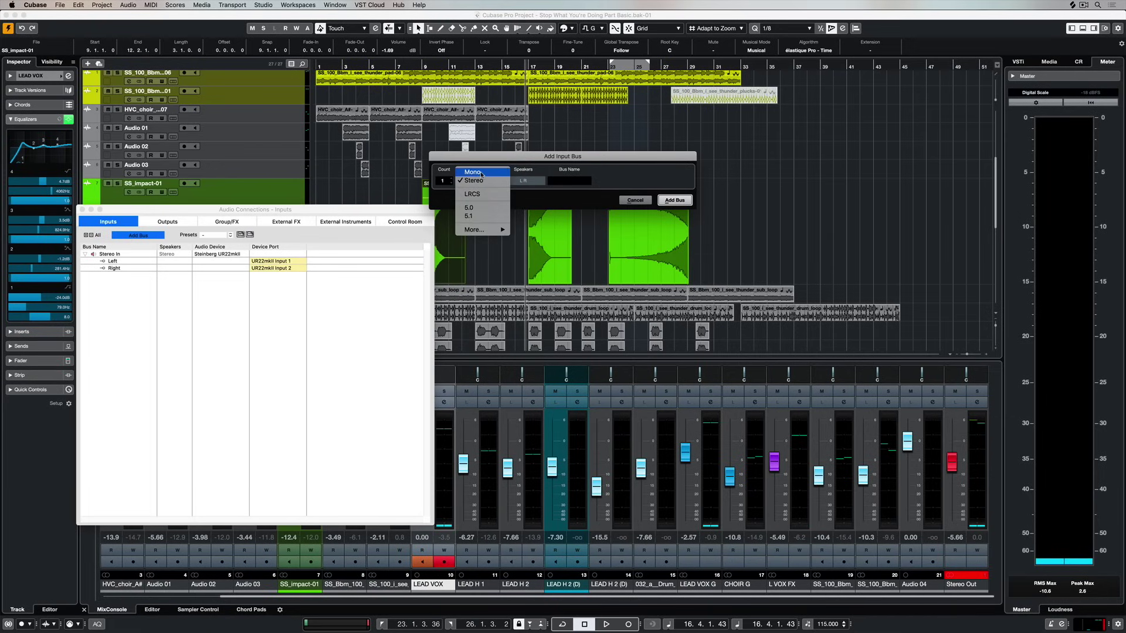
{"action": "mouse_move", "coordinate": [489, 232]}
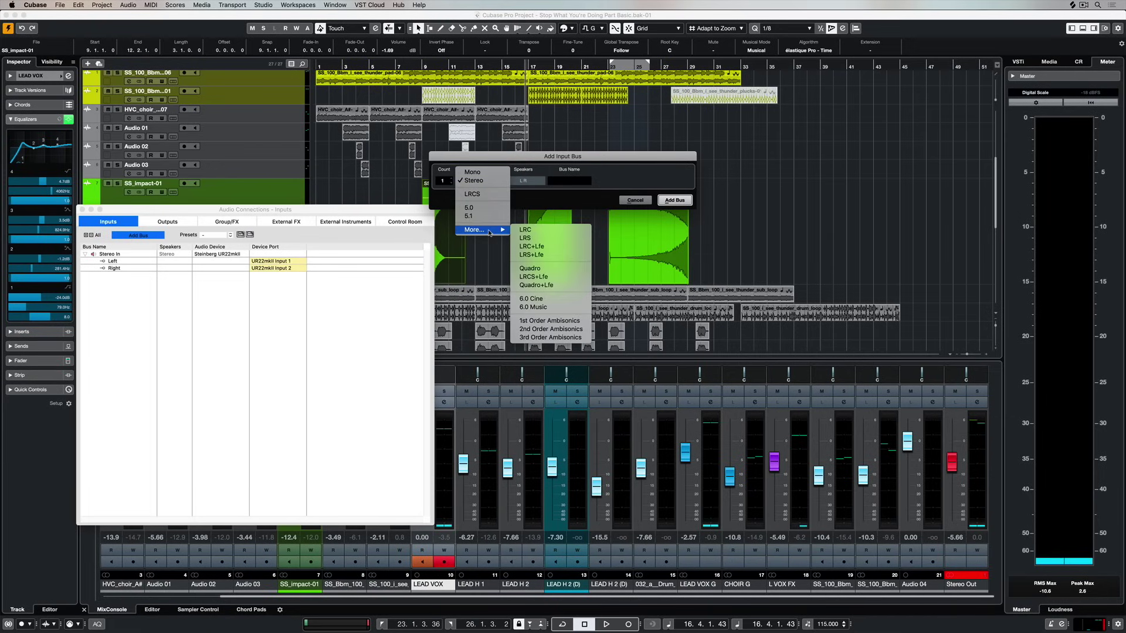
{"action": "left_click", "coordinate": [530, 170]}
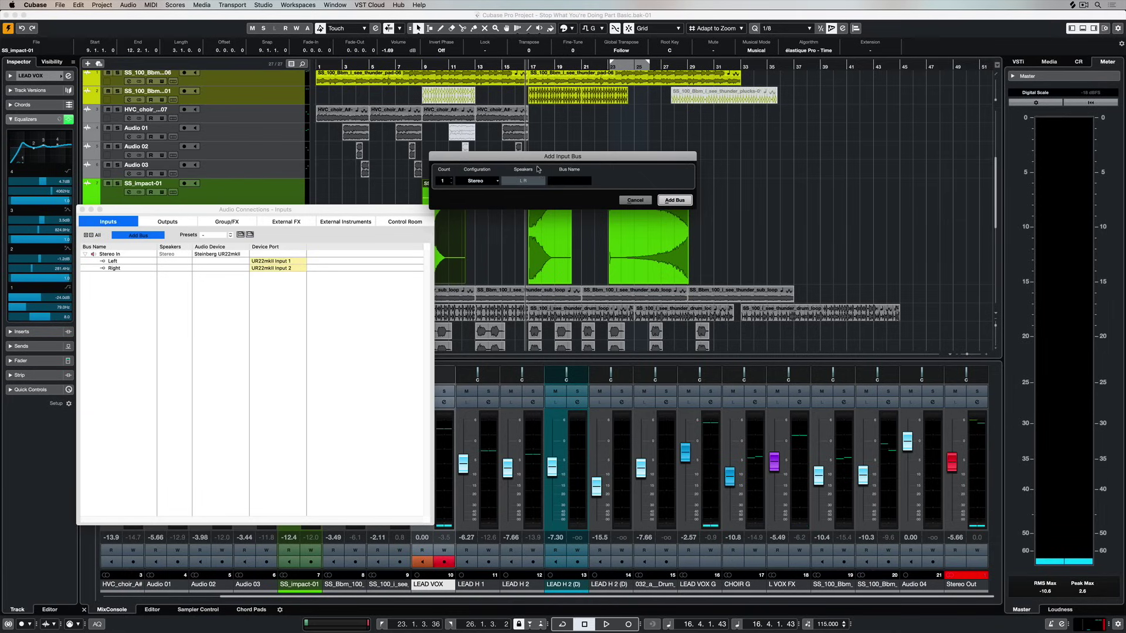
{"action": "left_click", "coordinate": [632, 199]}
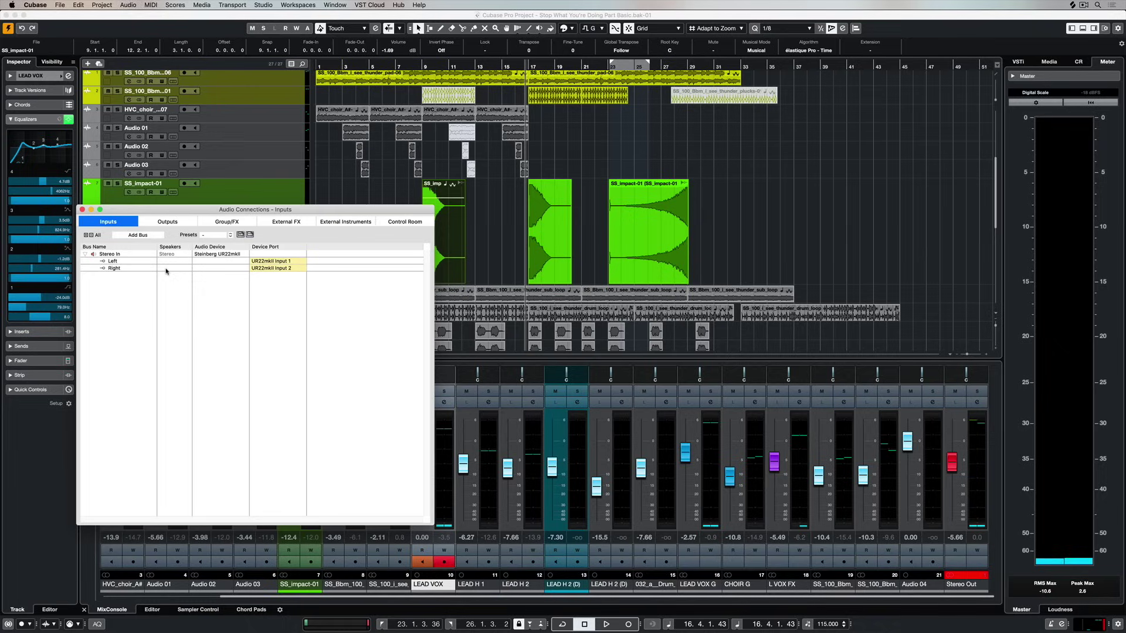
Inspect the Group/FX buses LEAD VOX G, CHOIR G and L VOX FX
{"action": "left_click", "coordinate": [221, 223]}
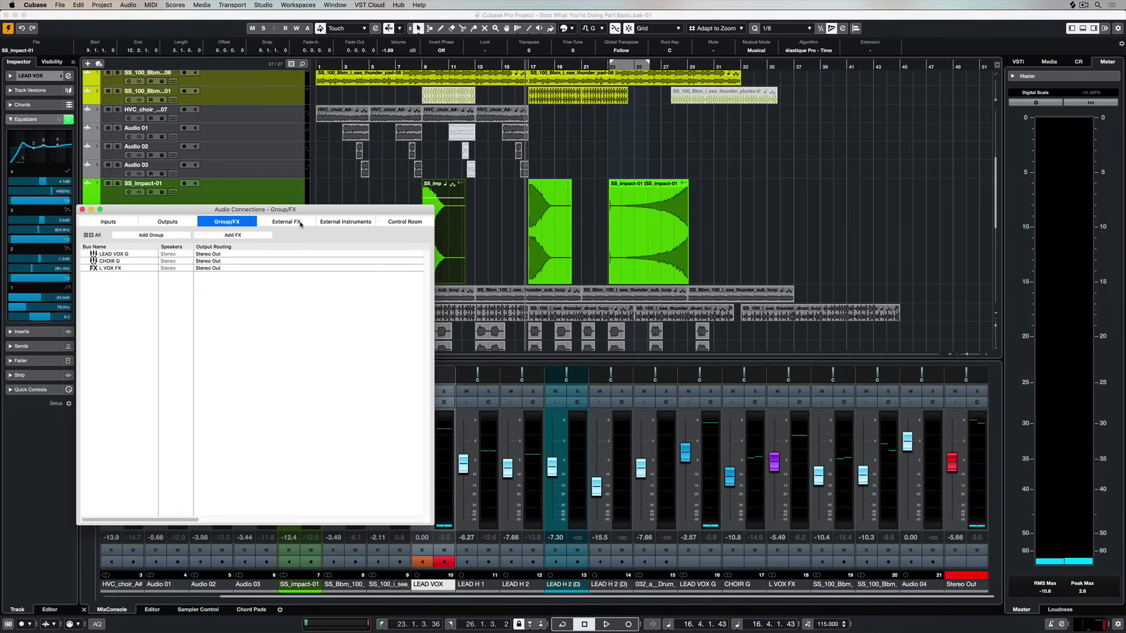
{"action": "double_click", "coordinate": [118, 254]}
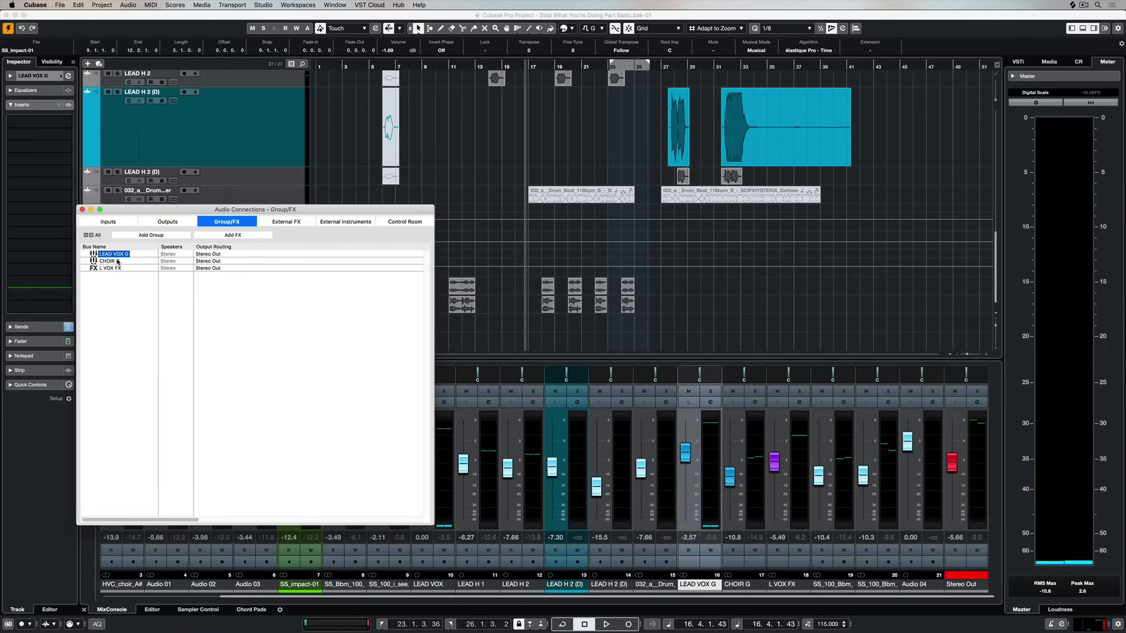
{"action": "double_click", "coordinate": [118, 261]}
{"action": "double_click", "coordinate": [115, 269]}
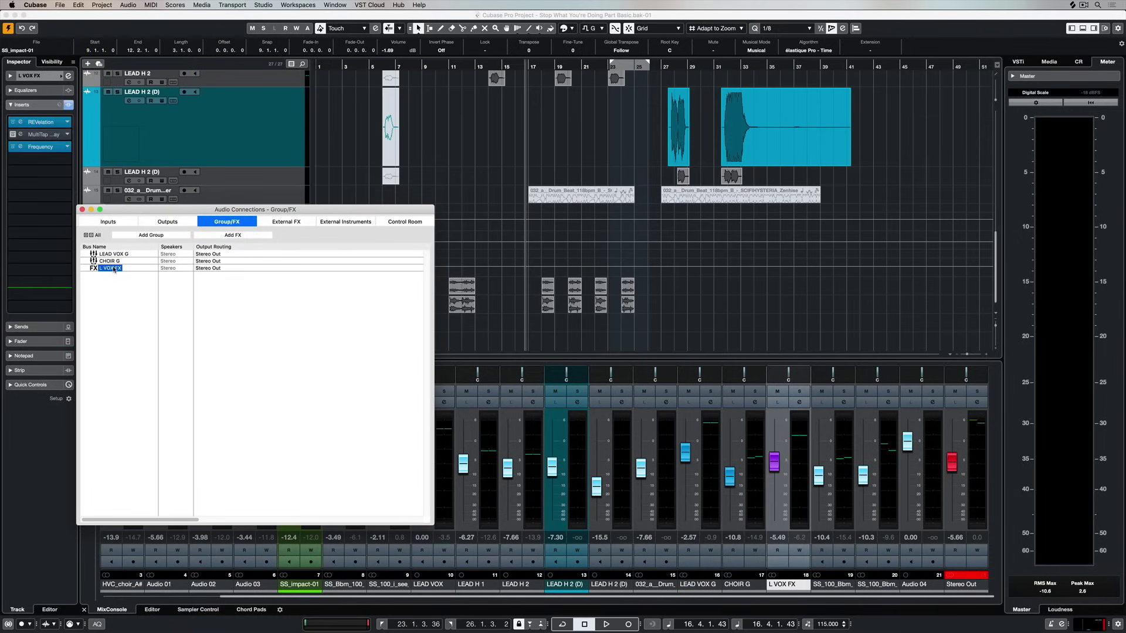
Check the External FX, External Instruments and Control Room pages, close Audio Connections, and select LEAD VOX
{"action": "left_click", "coordinate": [276, 223]}
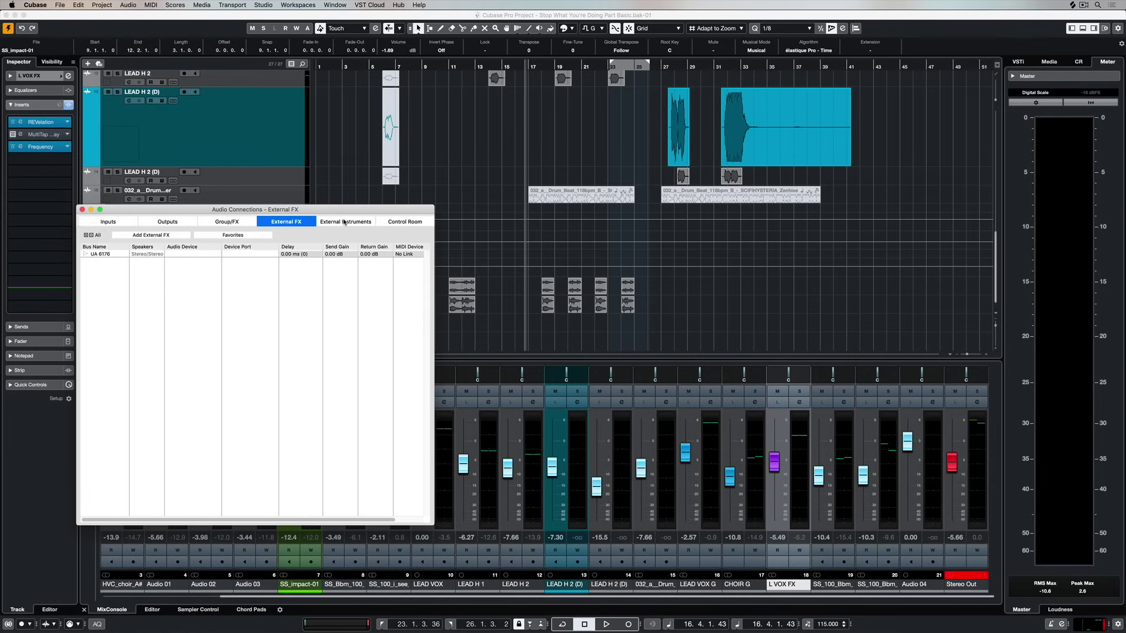
{"action": "left_click", "coordinate": [361, 223]}
{"action": "left_click", "coordinate": [411, 223]}
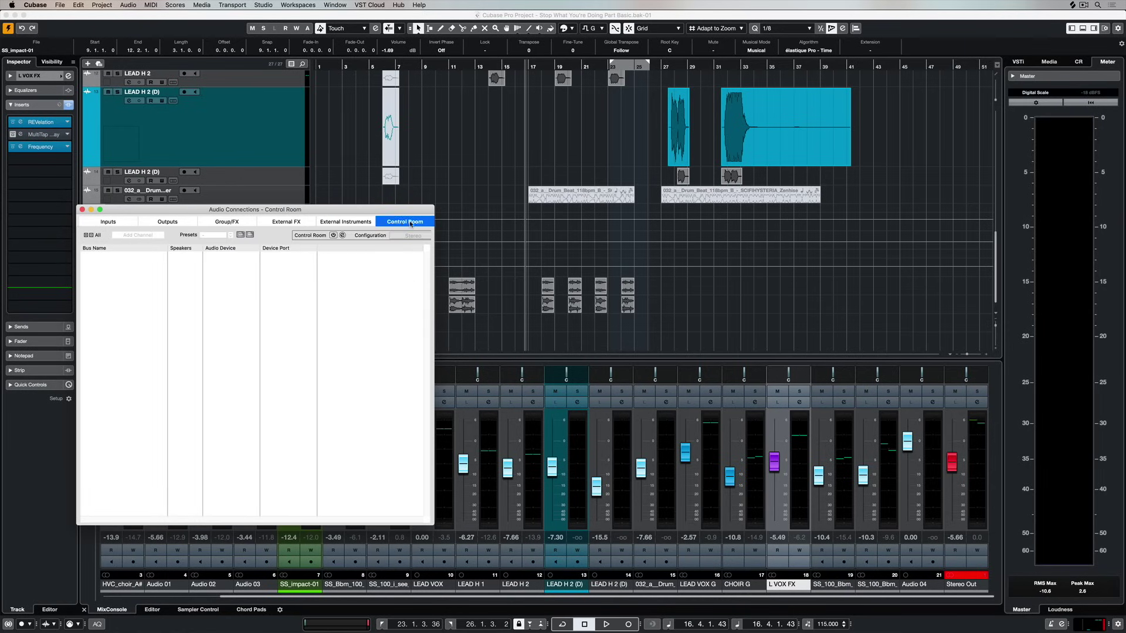
{"action": "left_click", "coordinate": [123, 224]}
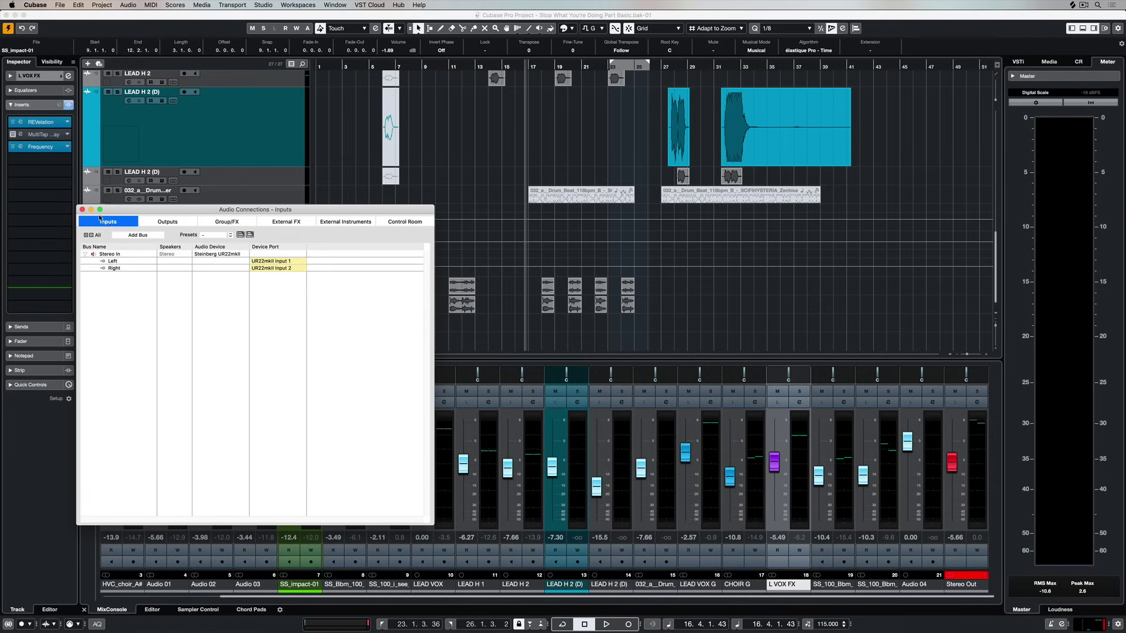
{"action": "left_click", "coordinate": [83, 209]}
{"action": "scroll", "coordinate": [269, 211], "scroll_direction": "up", "scroll_amount": 5}
{"action": "left_click", "coordinate": [269, 212]}
Solo LEAD VOX and play from the start, jumping to bars 9, 14 and 28 before stopping
{"action": "key", "text": "Home"}
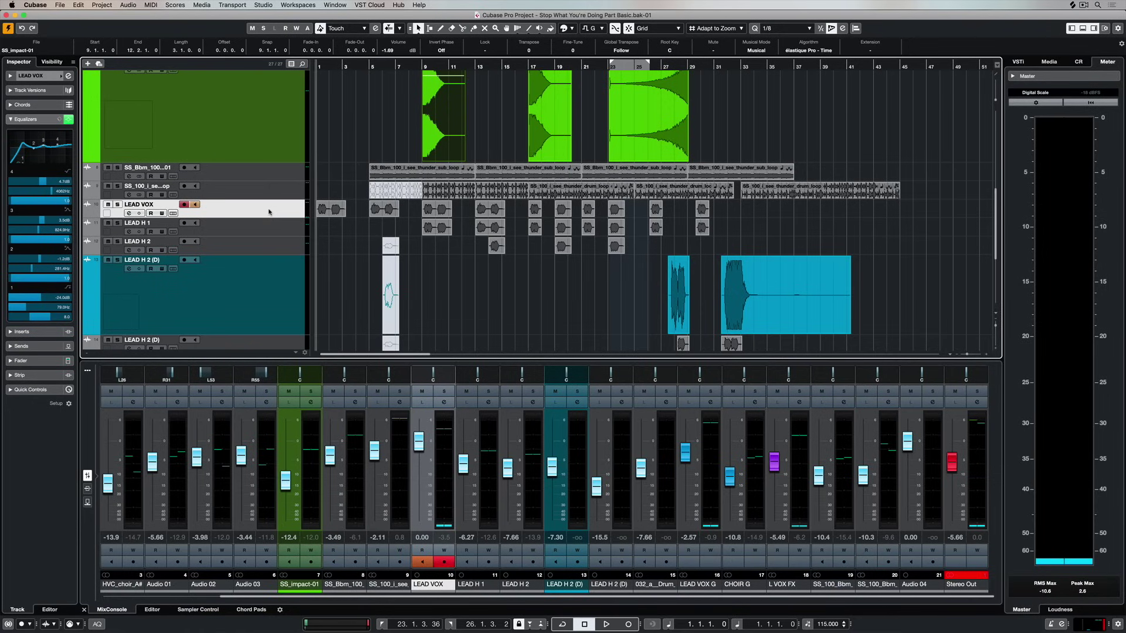
{"action": "key", "text": "s"}
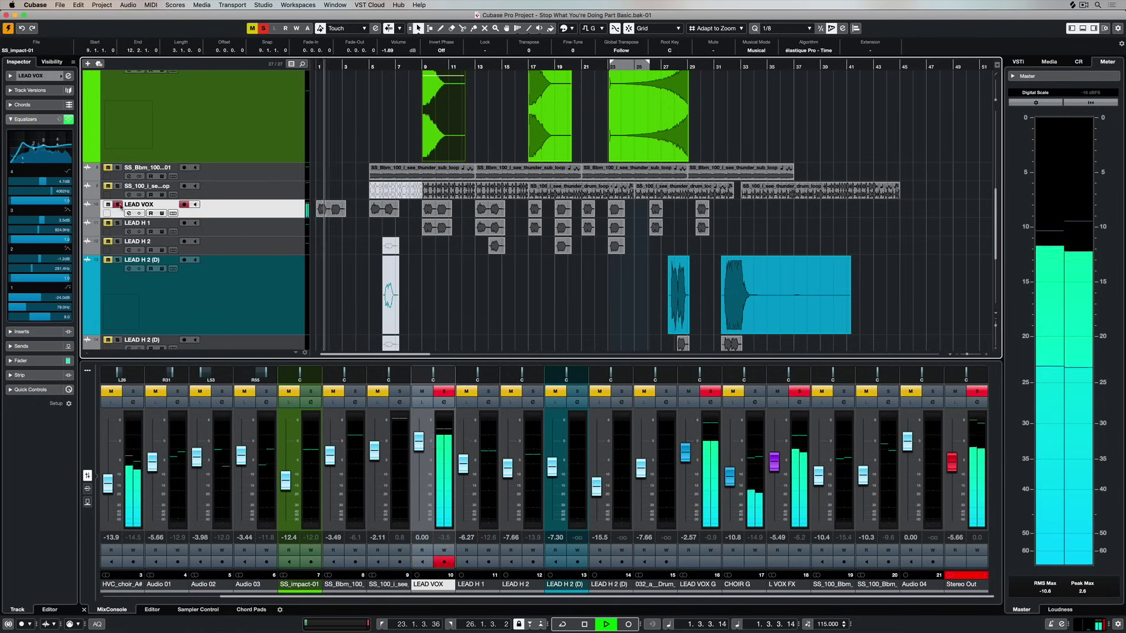
{"action": "left_click", "coordinate": [427, 67]}
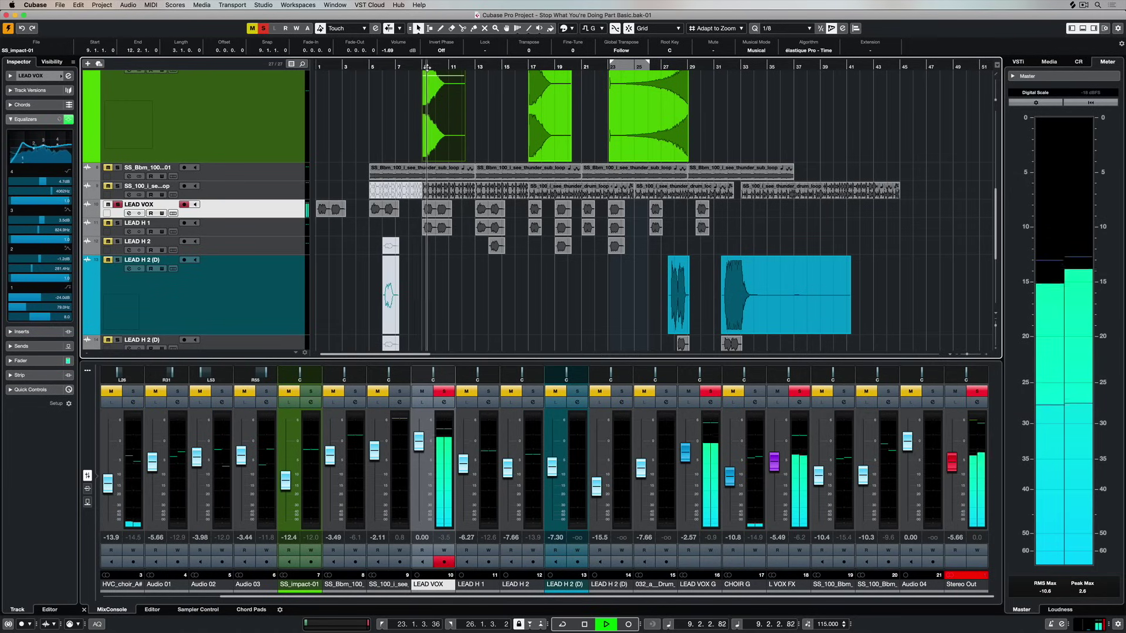
{"action": "left_click", "coordinate": [476, 67]}
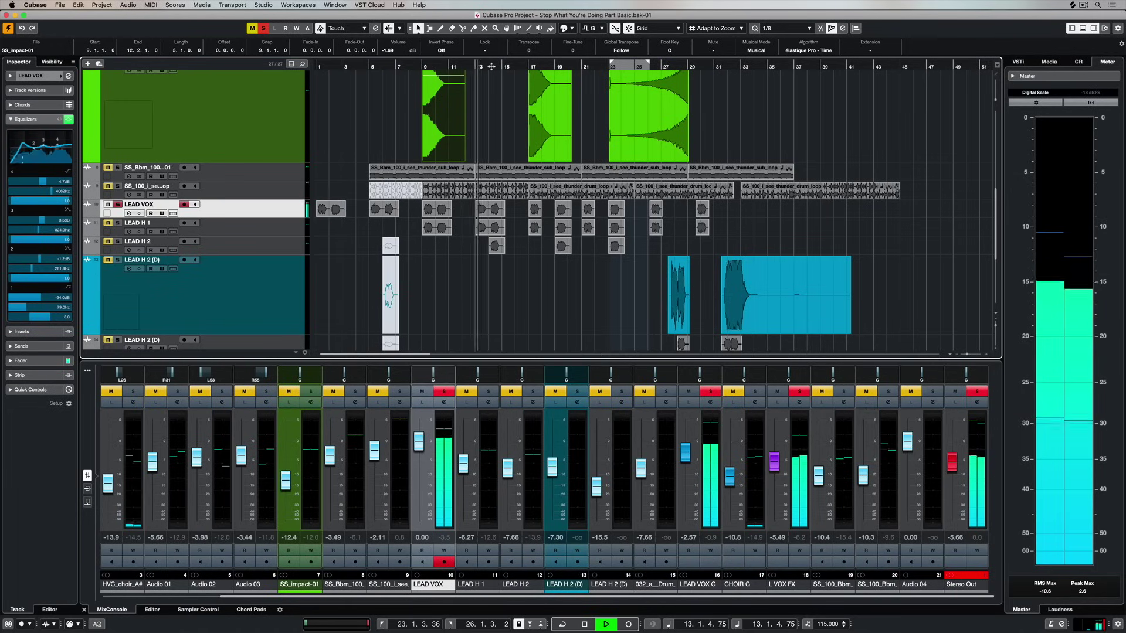
{"action": "left_click", "coordinate": [490, 67]}
{"action": "left_click", "coordinate": [667, 67]}
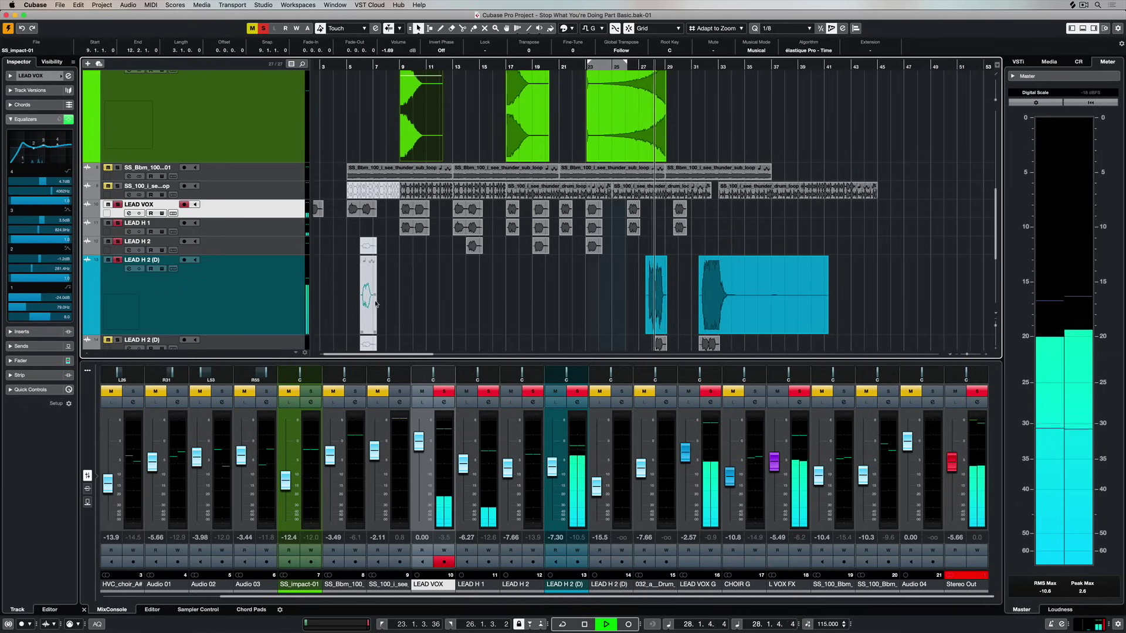
{"action": "key", "text": "space"}
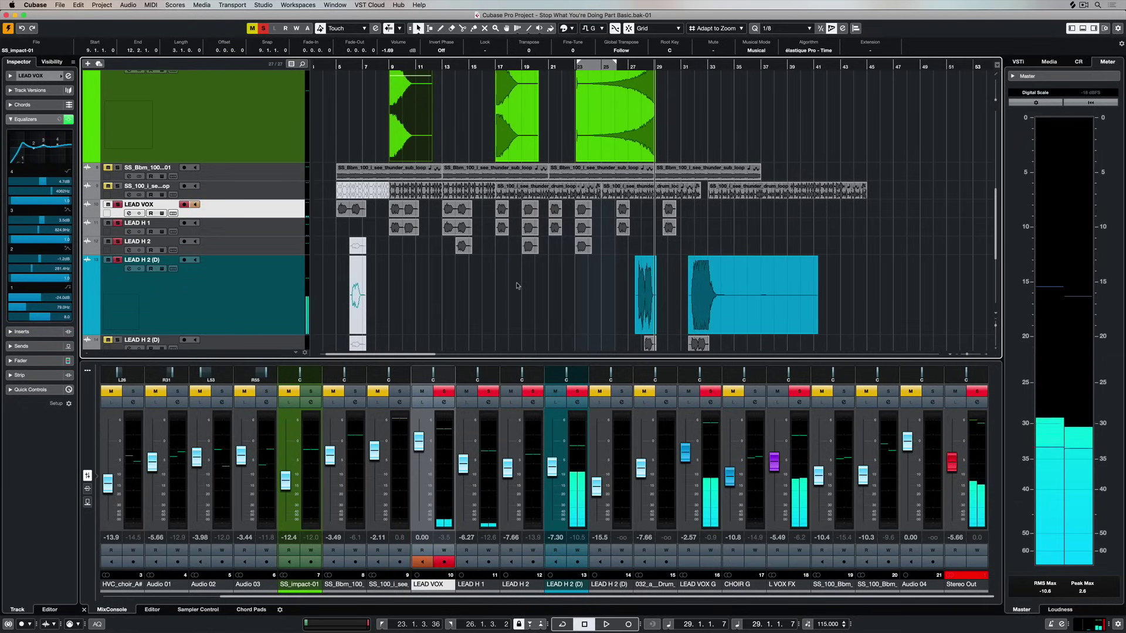
{"action": "left_click", "coordinate": [424, 584]}
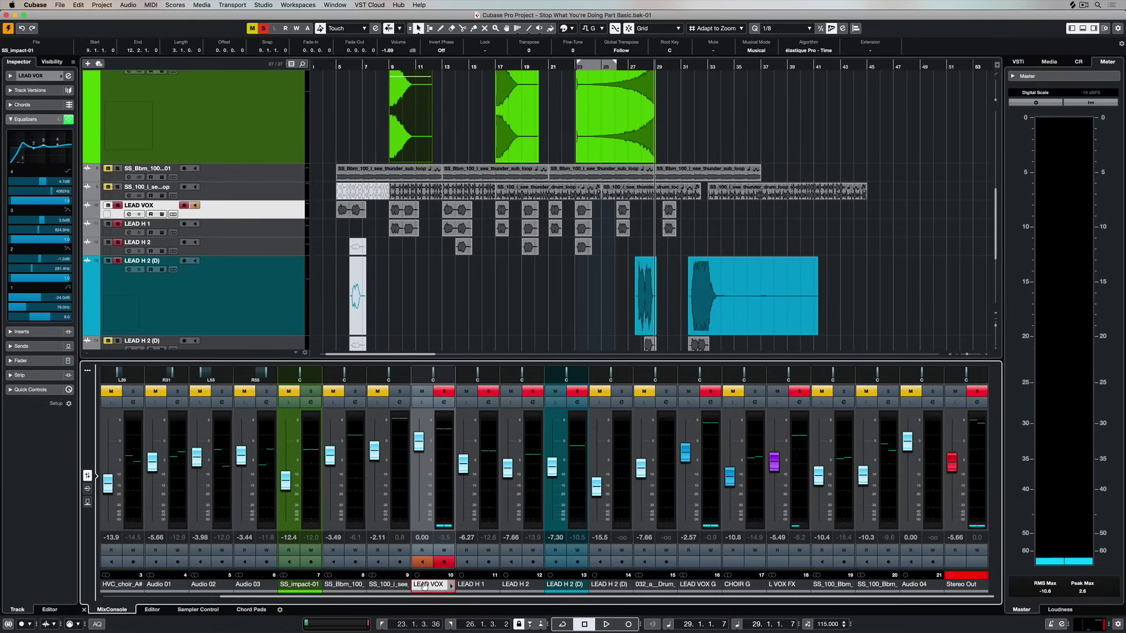
{"action": "left_click", "coordinate": [279, 214]}
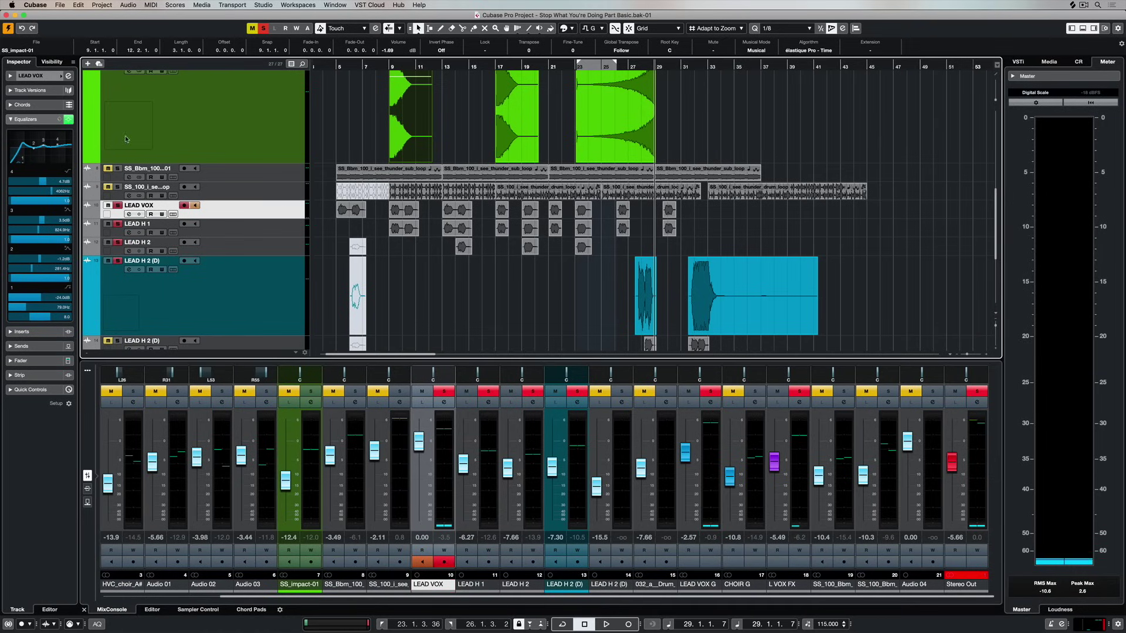
Colour the LEAD VOX and LEAD H 1 tracks blue from the Colorize palette
{"action": "left_click", "coordinate": [59, 77]}
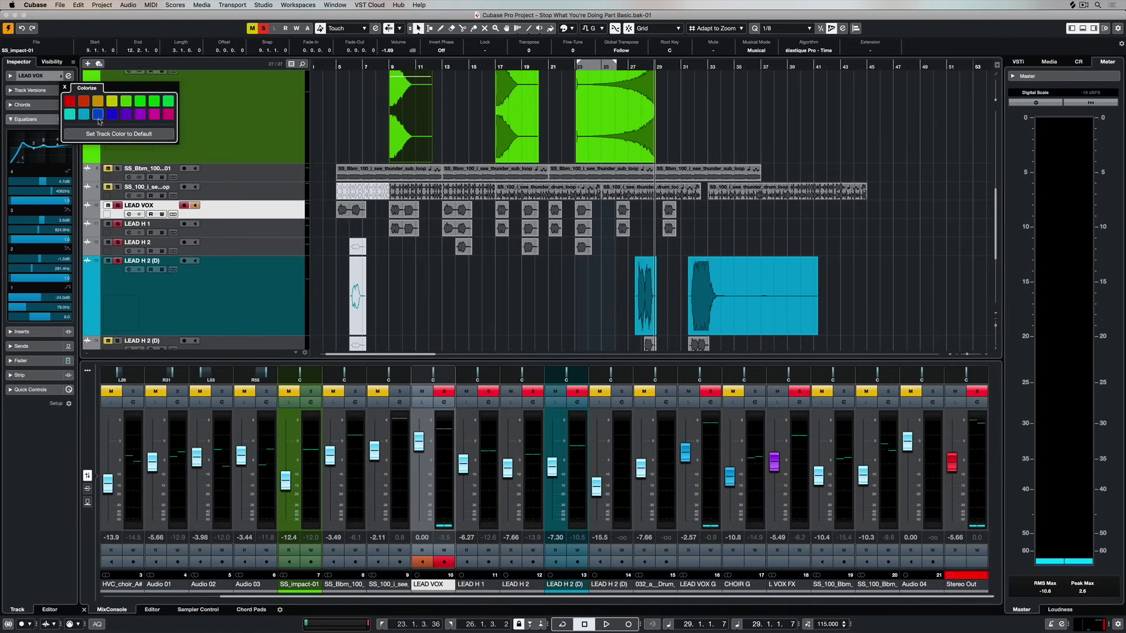
{"action": "left_click", "coordinate": [98, 114]}
{"action": "left_click", "coordinate": [276, 233]}
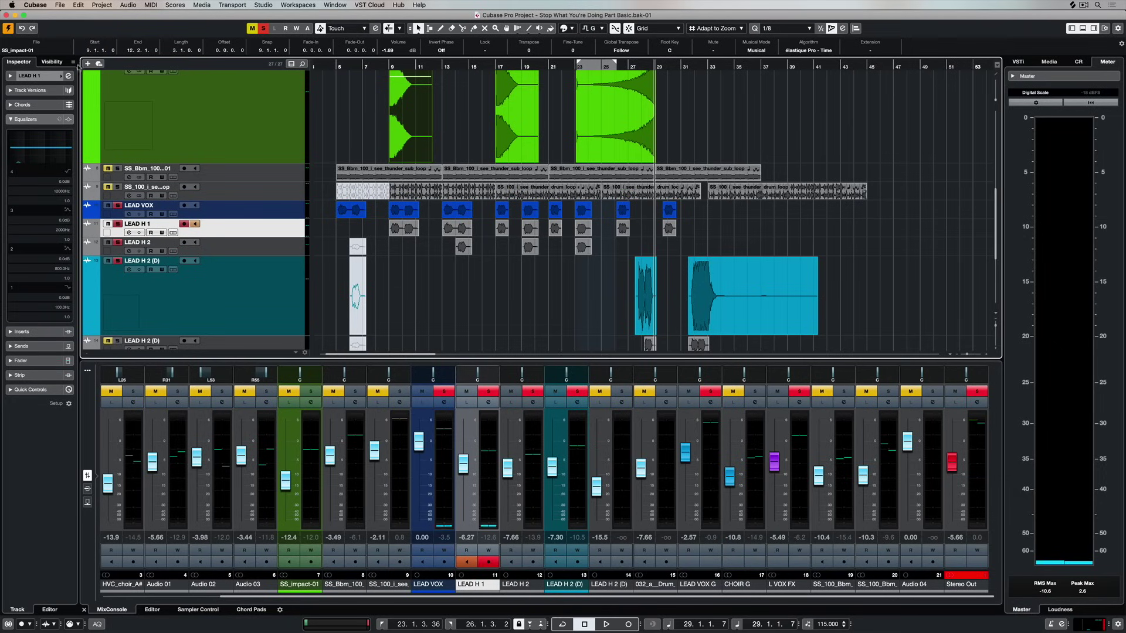
{"action": "left_click", "coordinate": [62, 77]}
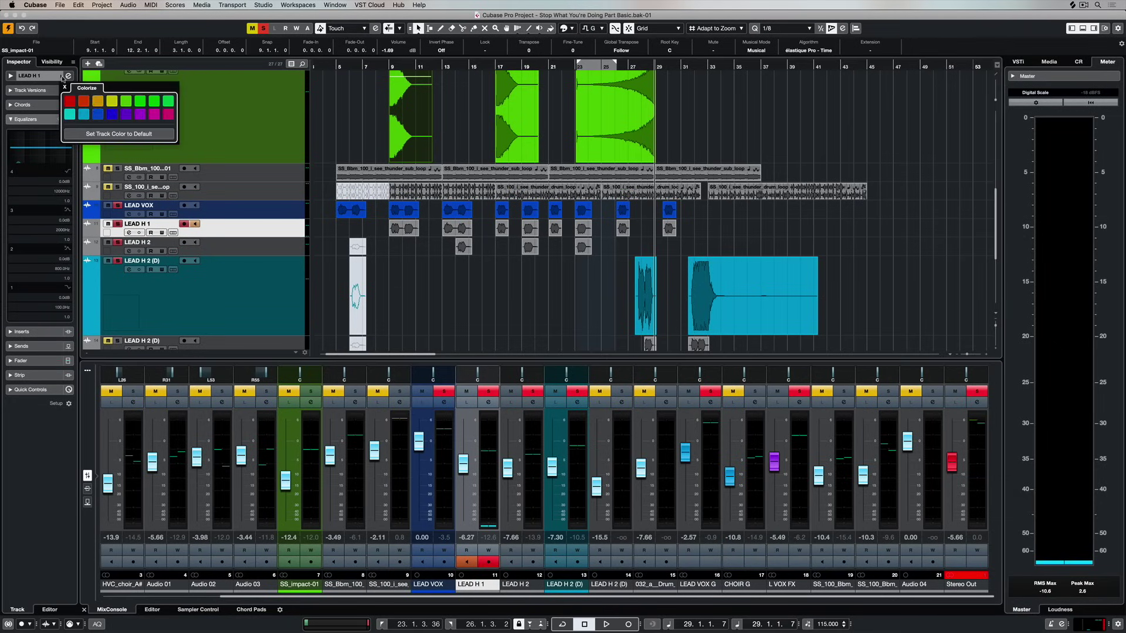
{"action": "left_click", "coordinate": [113, 114]}
Colour LEAD H 2 and both LEAD H 2 (D) tracks blue, then select LEAD VOX through LEAD H 2 (D)
{"action": "key", "text": "Down"}
{"action": "left_click", "coordinate": [62, 76]}
{"action": "left_click", "coordinate": [113, 114]}
{"action": "key", "text": "Down"}
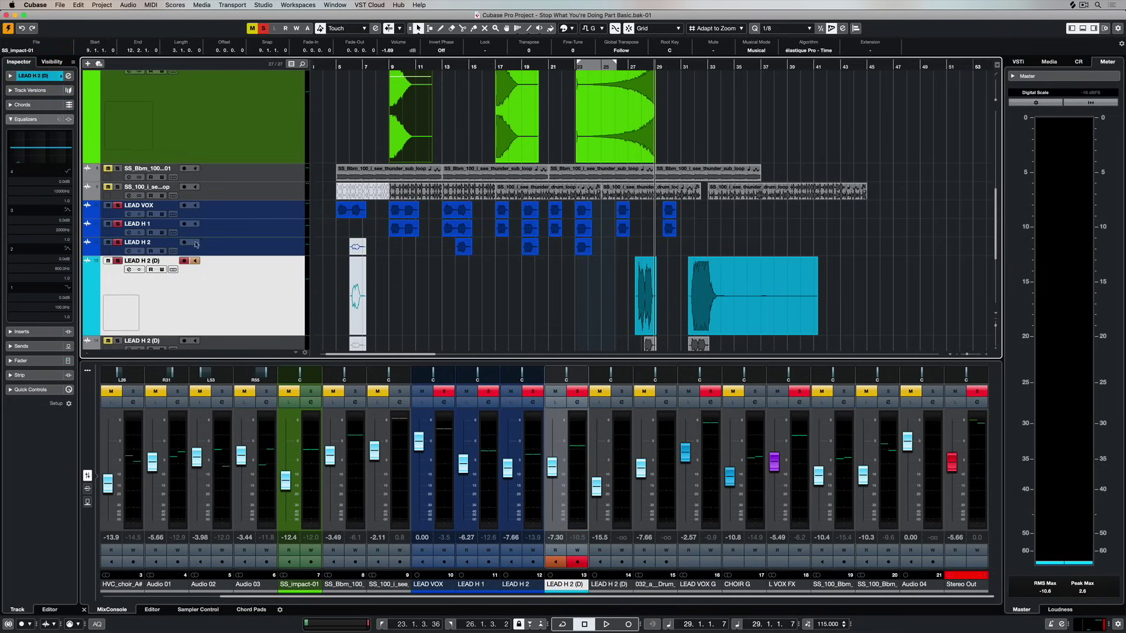
{"action": "left_click", "coordinate": [62, 76]}
{"action": "left_click", "coordinate": [113, 114]}
{"action": "key", "text": "Down"}
{"action": "left_click", "coordinate": [62, 77]}
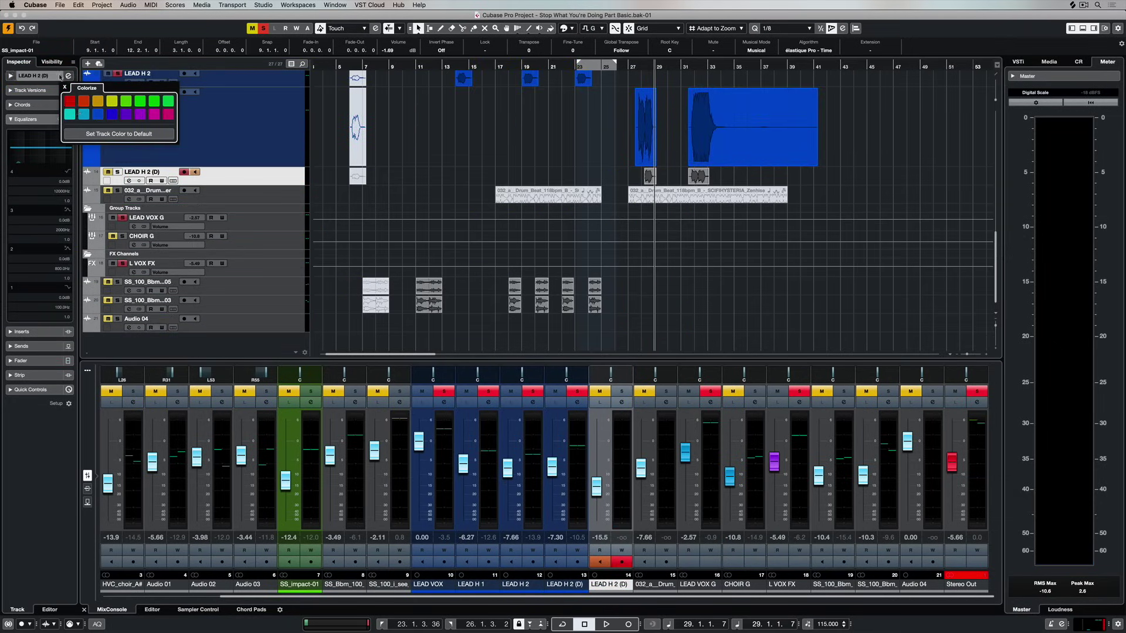
{"action": "left_click", "coordinate": [112, 115]}
{"action": "left_click", "coordinate": [428, 585]}
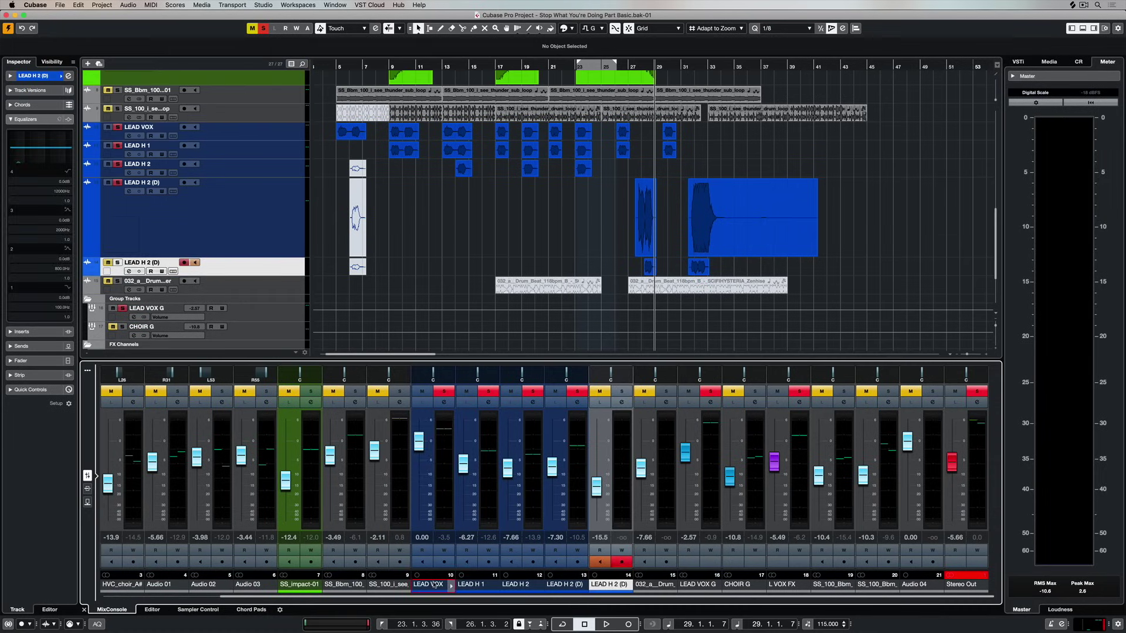
{"action": "left_click", "coordinate": [601, 584], "text": "shift"}
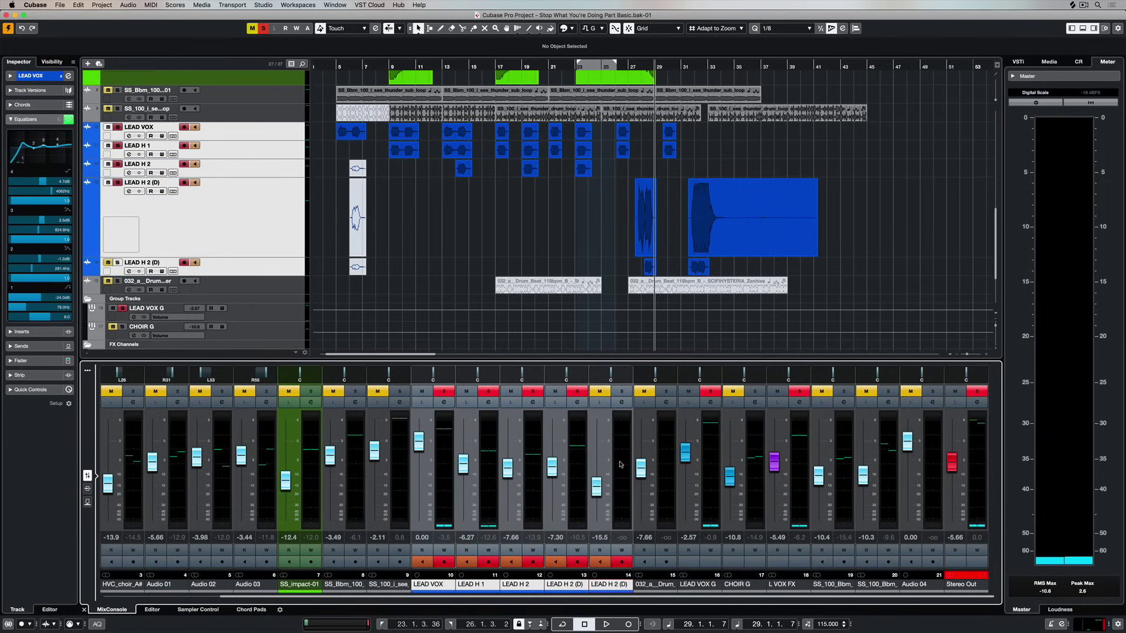
Show the Routing rack in the full MixConsole and select the LEAD VOX G group channel
{"action": "key", "text": "F3"}
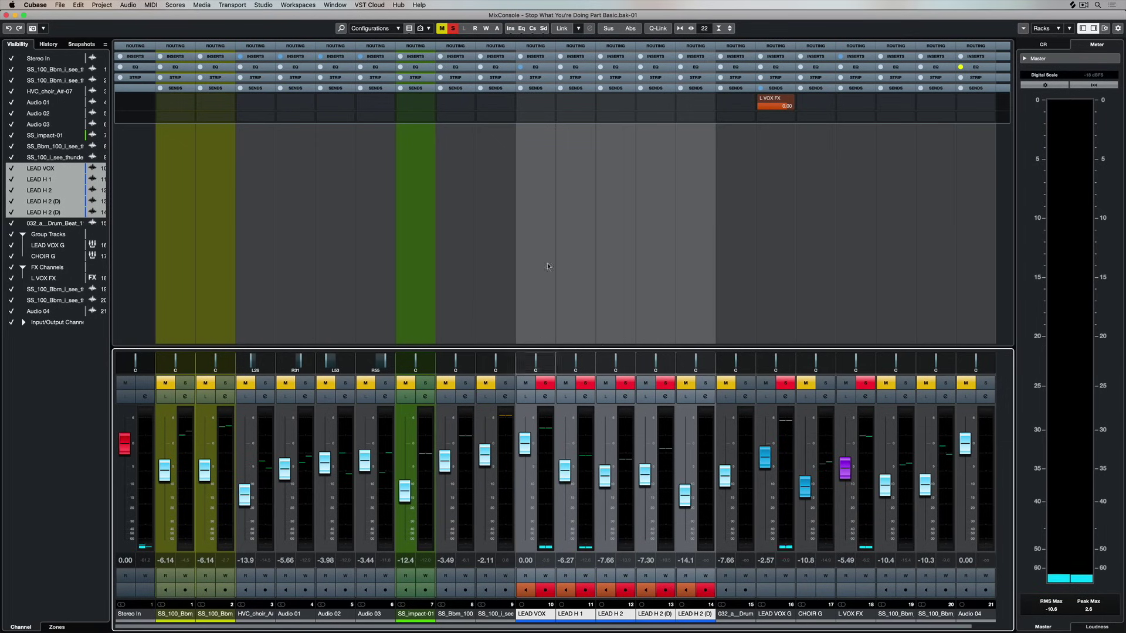
{"action": "left_click", "coordinate": [502, 47]}
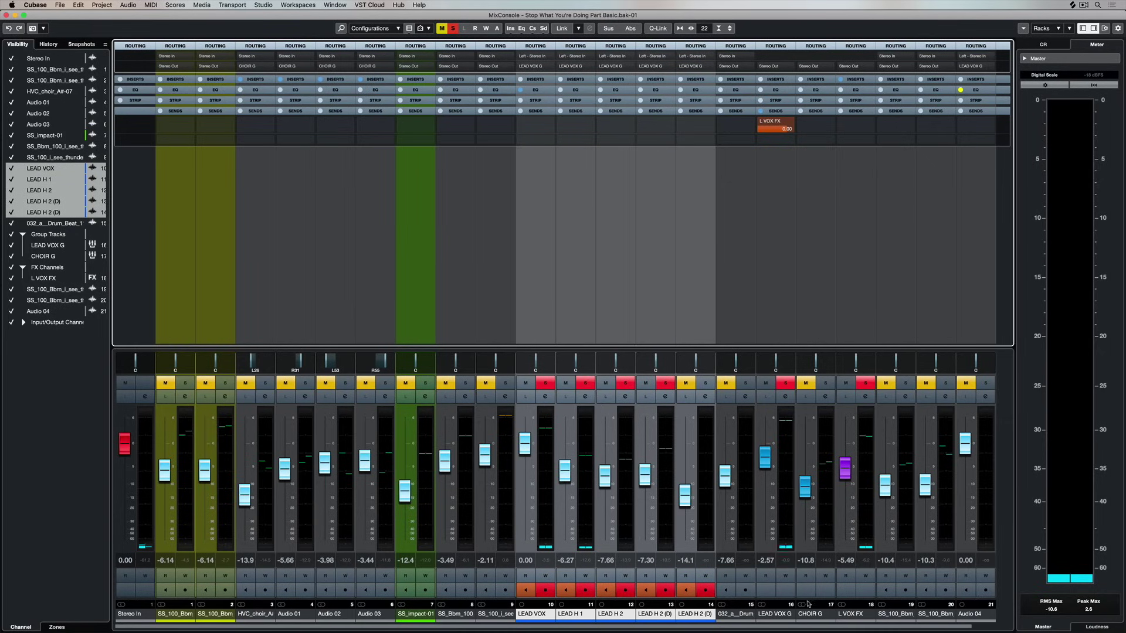
{"action": "left_click", "coordinate": [777, 614]}
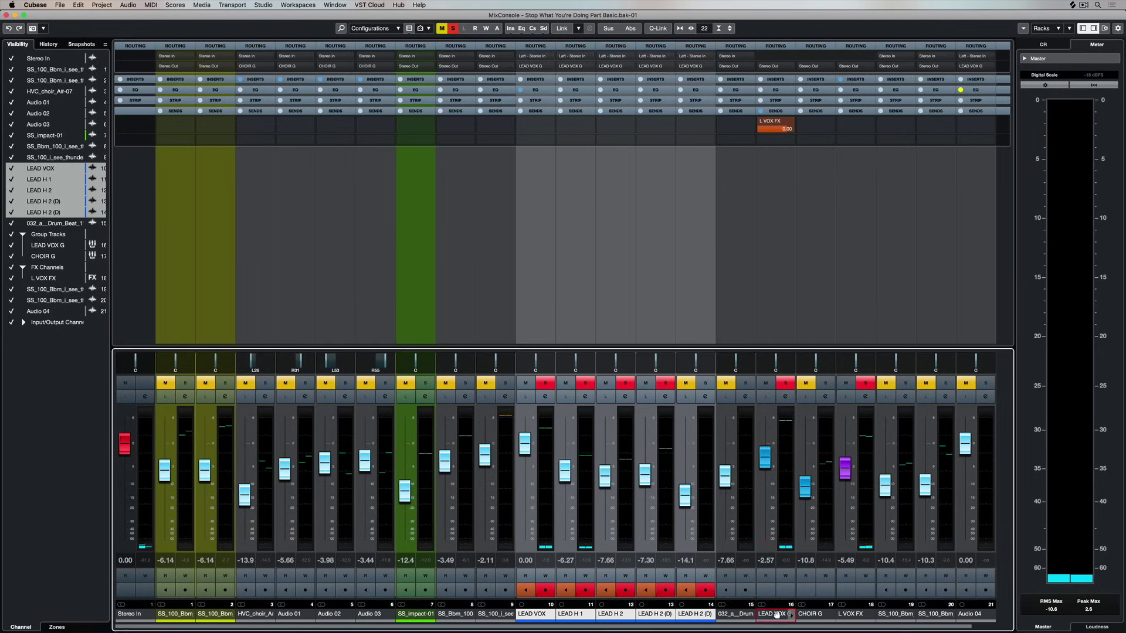
Close the mixer and remove the LEAD VOX G group track, confirming the deletion
{"action": "key", "text": "F3"}
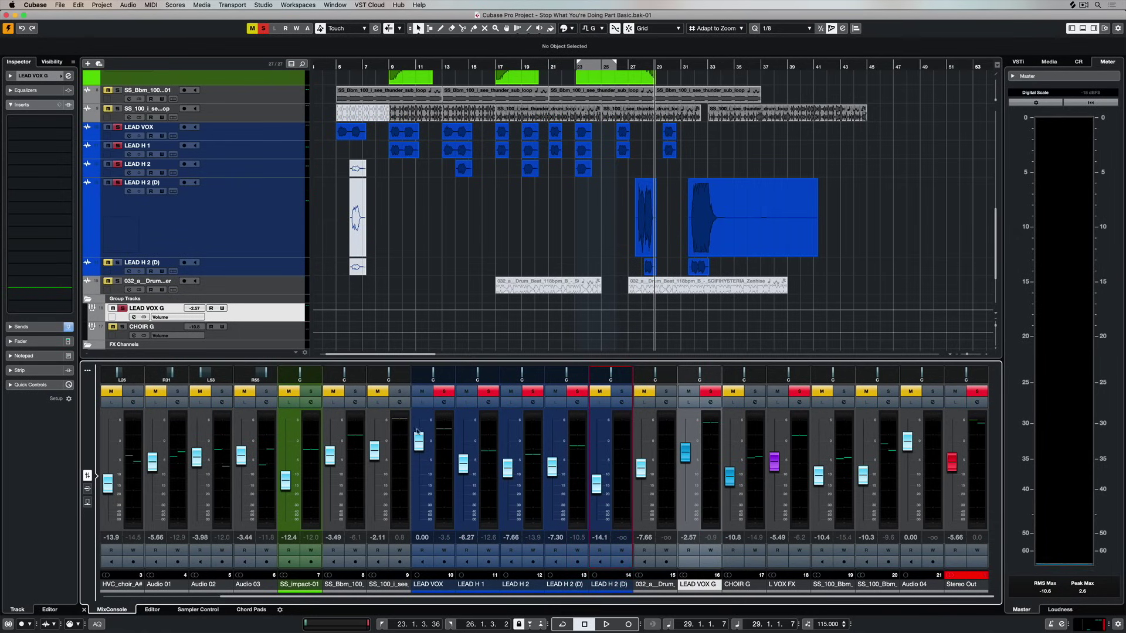
{"action": "left_click", "coordinate": [275, 314]}
{"action": "right_click", "coordinate": [277, 317]}
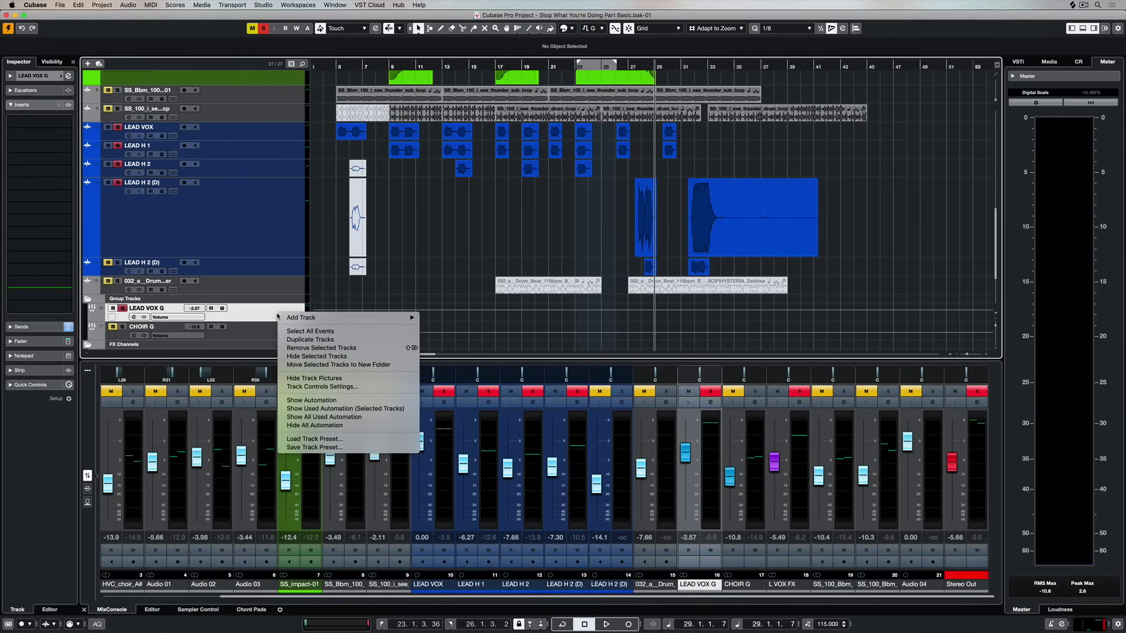
{"action": "left_click", "coordinate": [316, 348]}
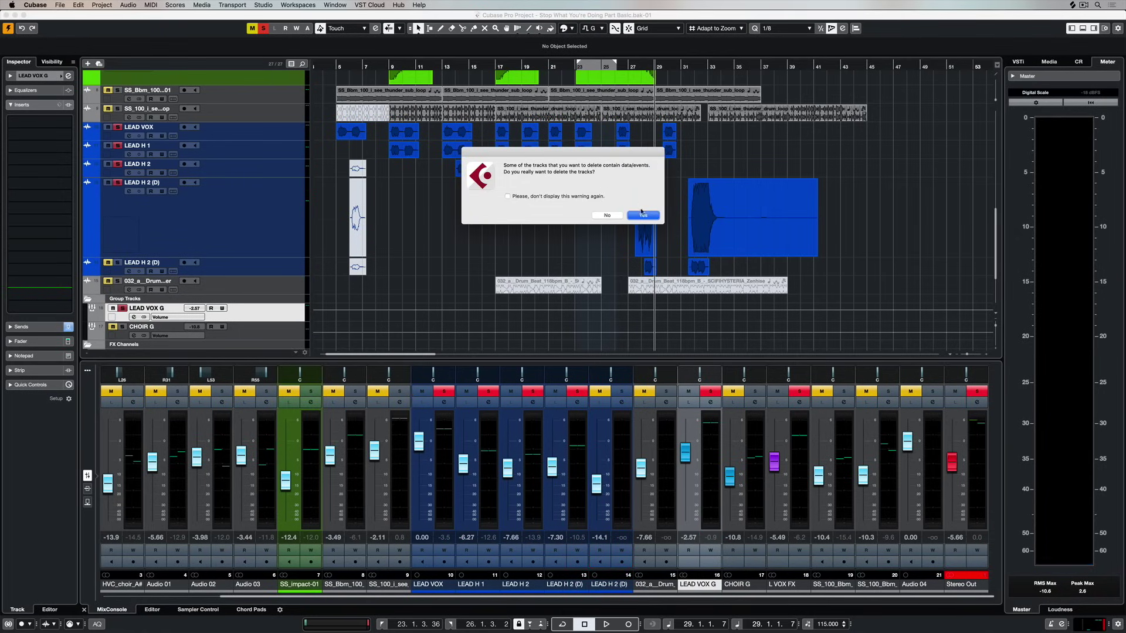
{"action": "left_click", "coordinate": [639, 215]}
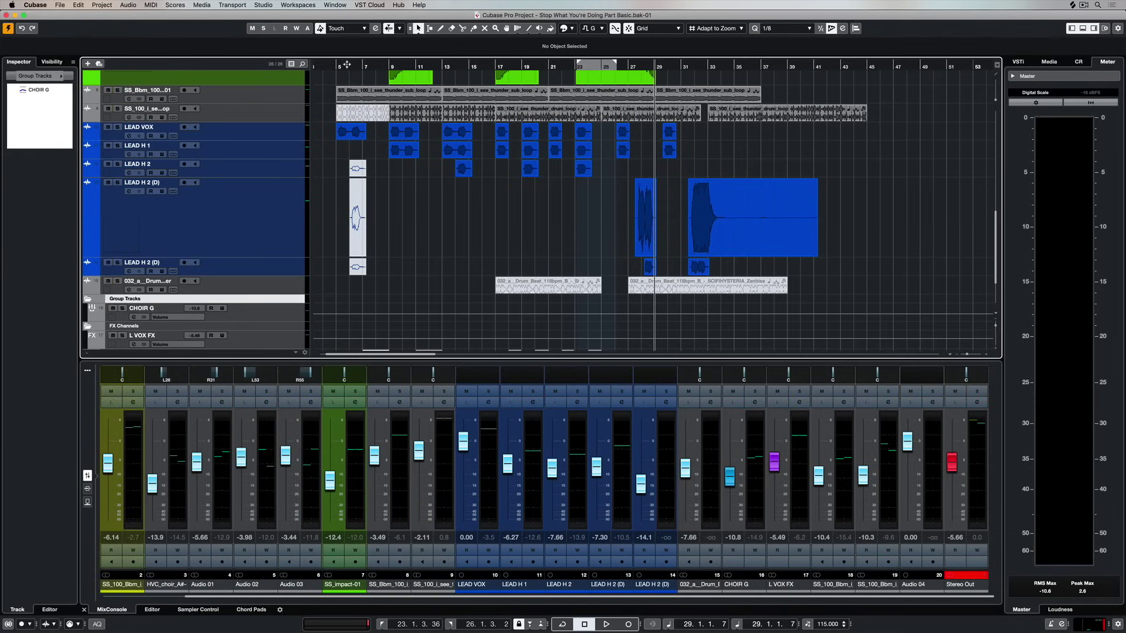
Start playback from bar 13 and bring up the full mixer
{"action": "left_click_drag", "start_coordinate": [447, 66], "coordinate": [480, 66]}
{"action": "key", "text": "space"}
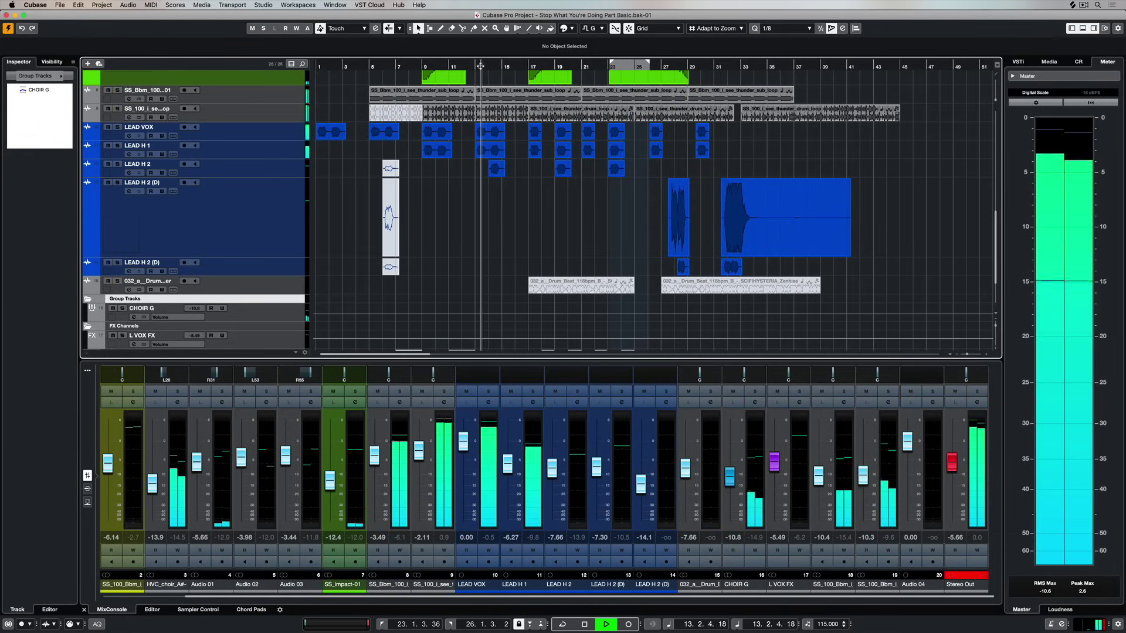
{"action": "key", "text": "F3"}
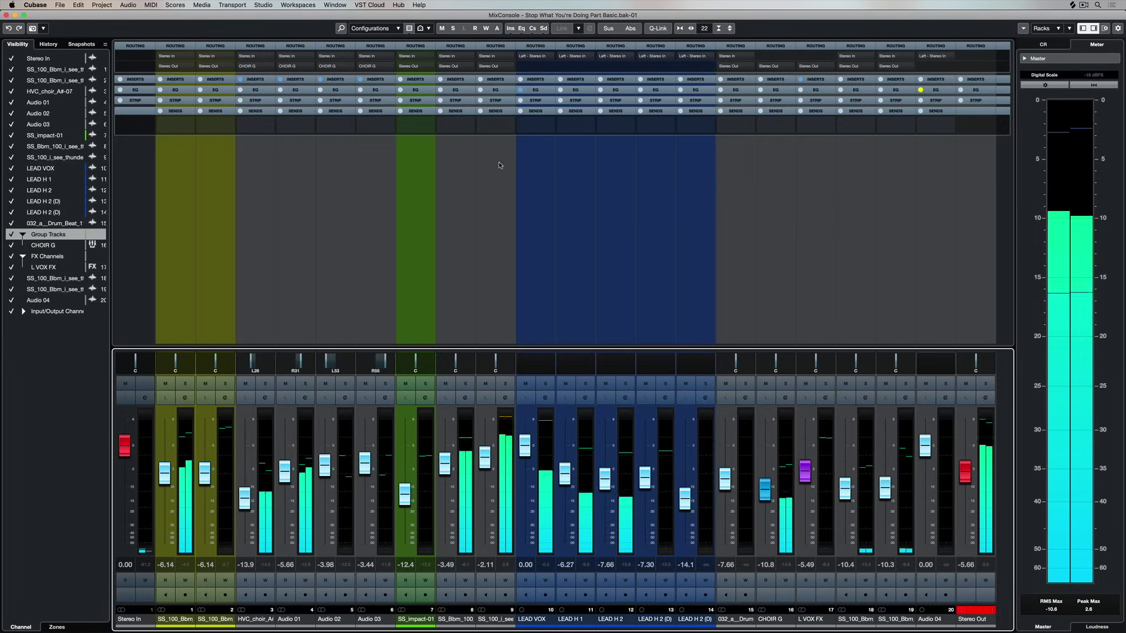
Stop playback and route LEAD VOX through both LEAD H 2 (D) into a new group named L VOX G
{"action": "key", "text": "space"}
{"action": "left_click", "coordinate": [550, 612]}
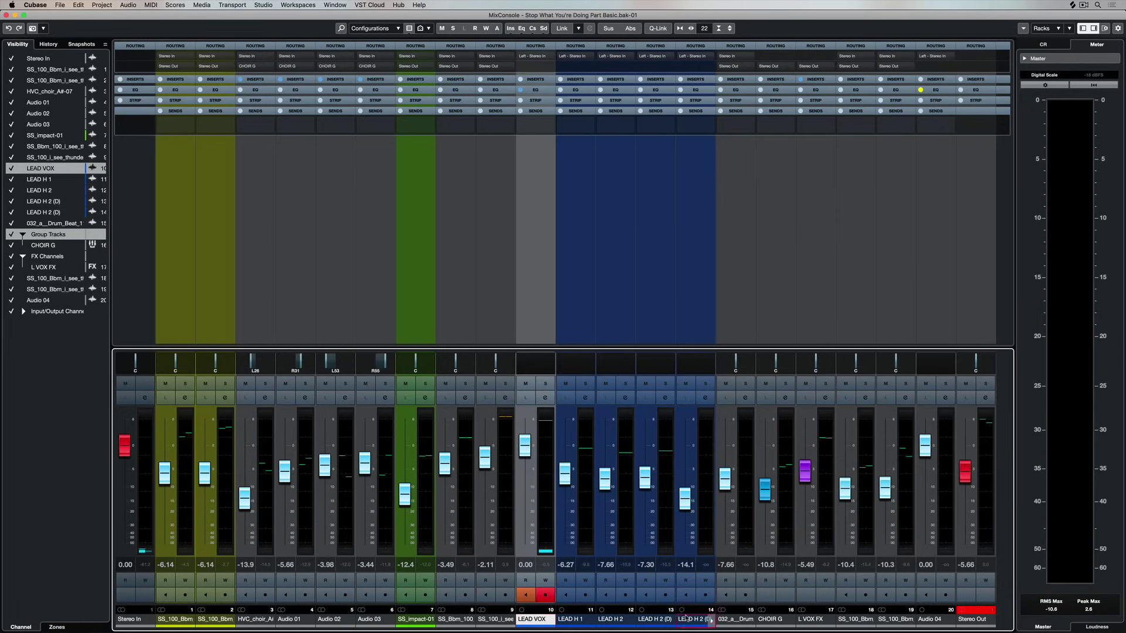
{"action": "left_click_drag", "start_coordinate": [709, 619], "coordinate": [701, 451]}
{"action": "right_click", "coordinate": [702, 434]}
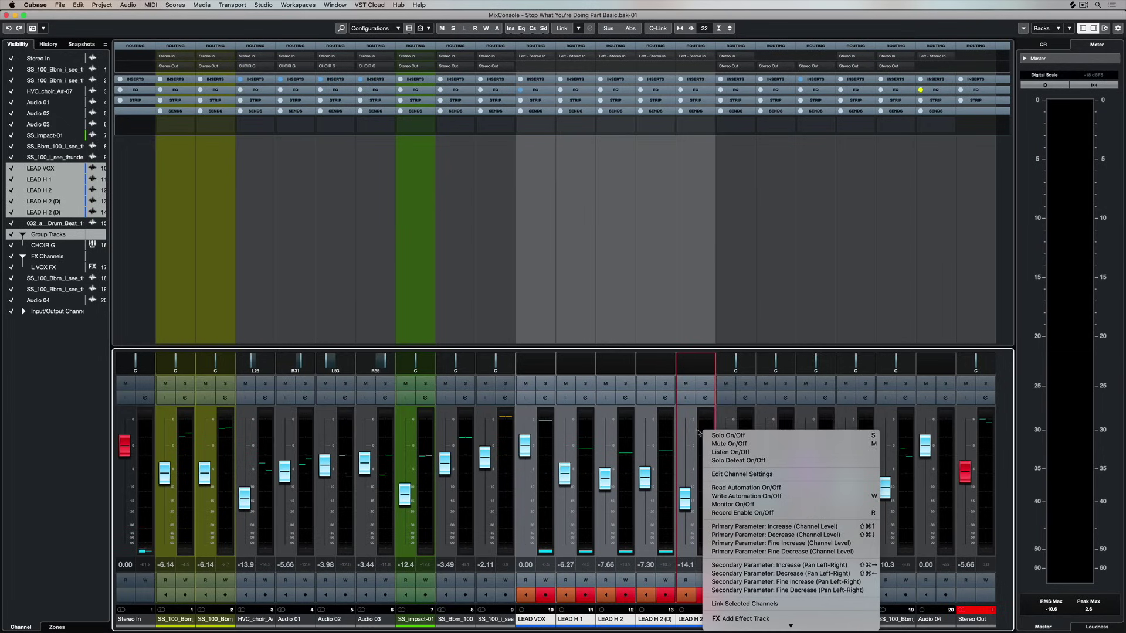
{"action": "scroll", "coordinate": [756, 481], "scroll_direction": "down", "scroll_amount": 5}
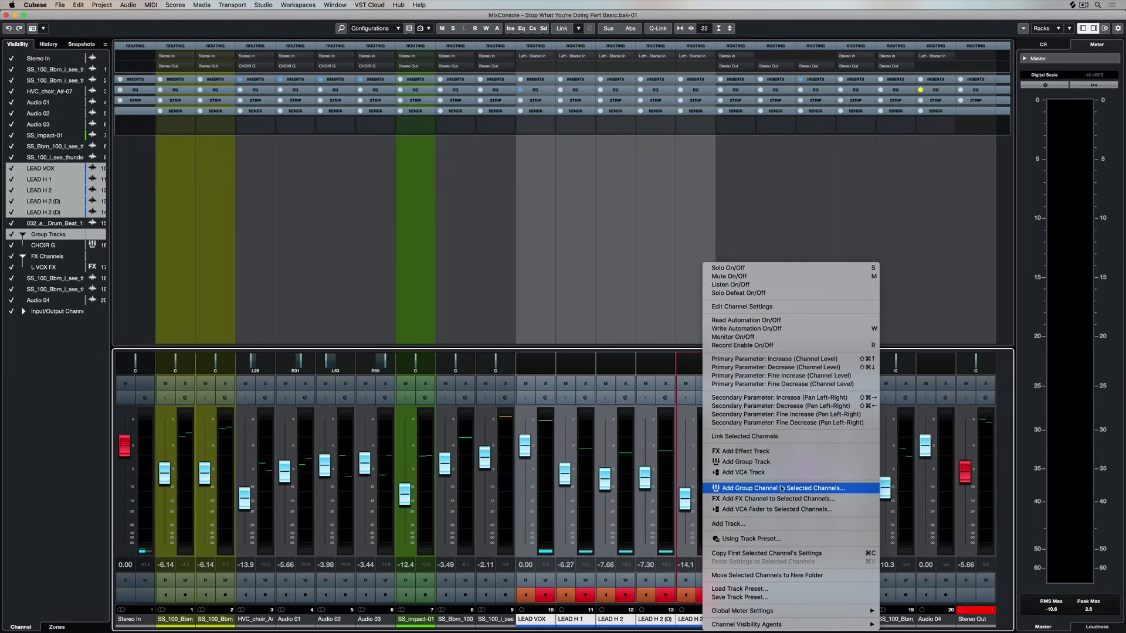
{"action": "left_click", "coordinate": [781, 489]}
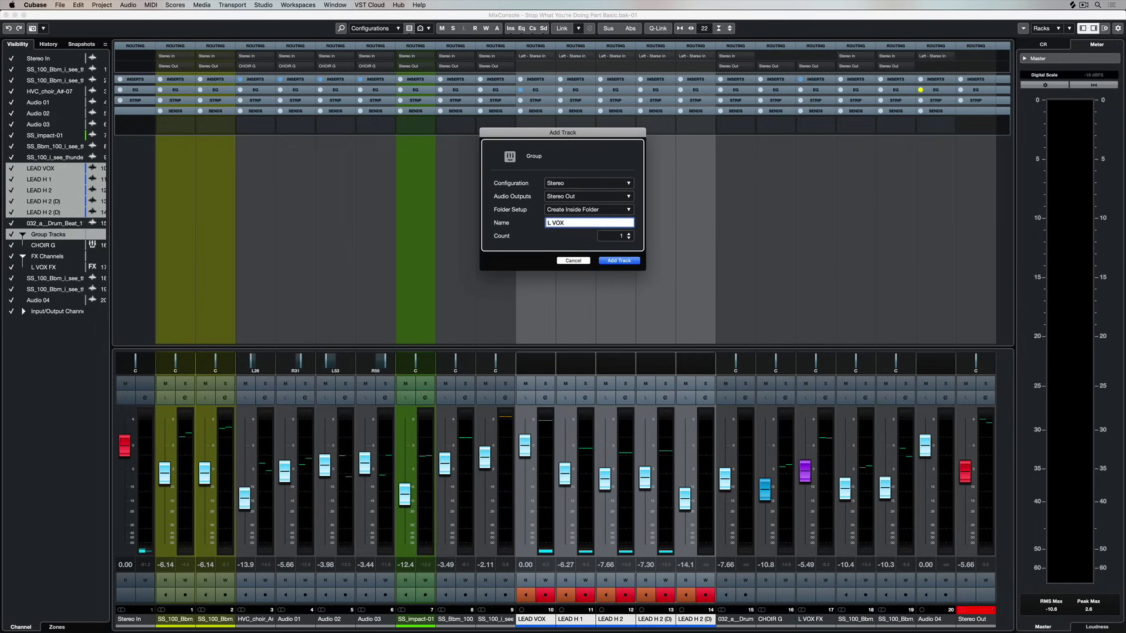
{"action": "key", "text": "Return"}
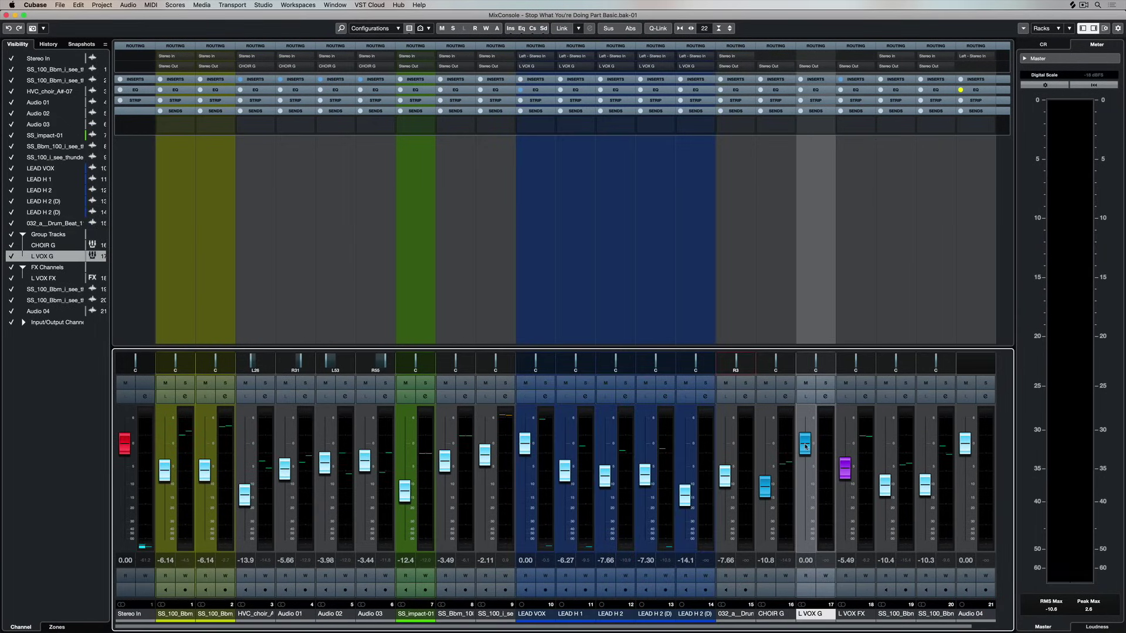
During playback, leave L VOX G at 0.00 dB and add an enabled send to L VOX FX
{"action": "key", "text": "space"}
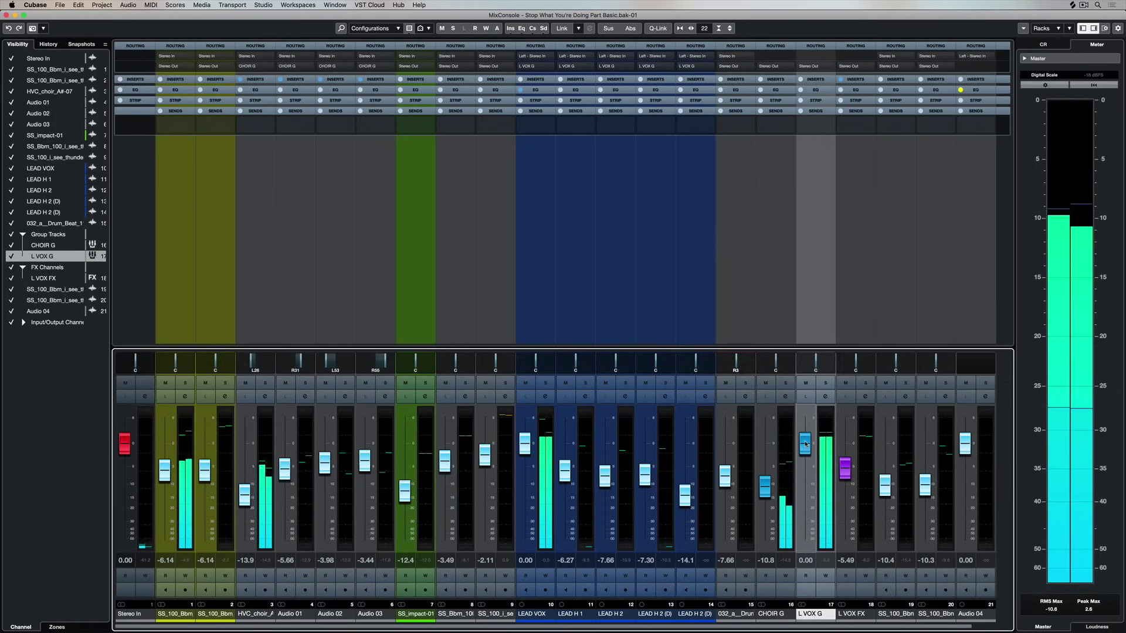
{"action": "left_click_drag", "start_coordinate": [805, 447], "coordinate": [805, 460]}
{"action": "left_click", "coordinate": [806, 460], "text": "super"}
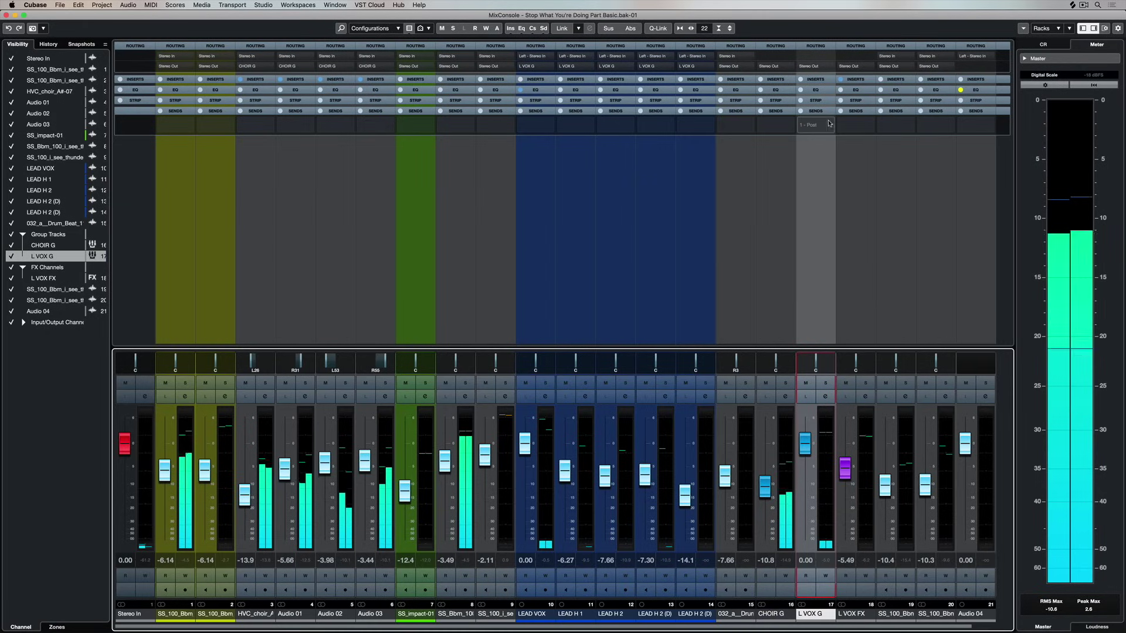
{"action": "left_click", "coordinate": [815, 123]}
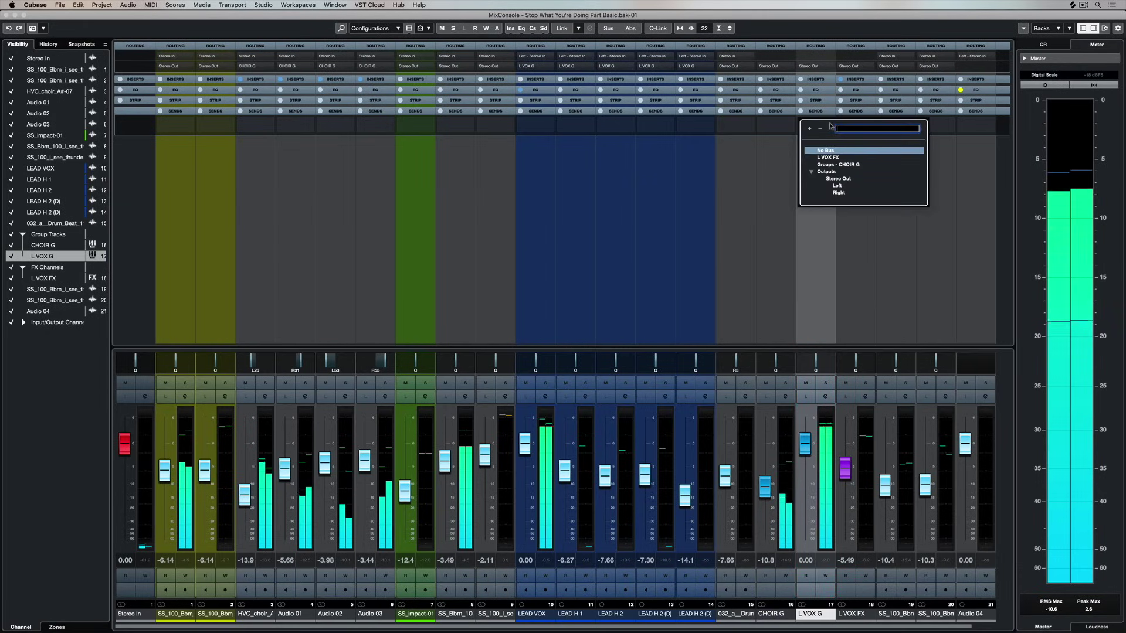
{"action": "left_click", "coordinate": [830, 158]}
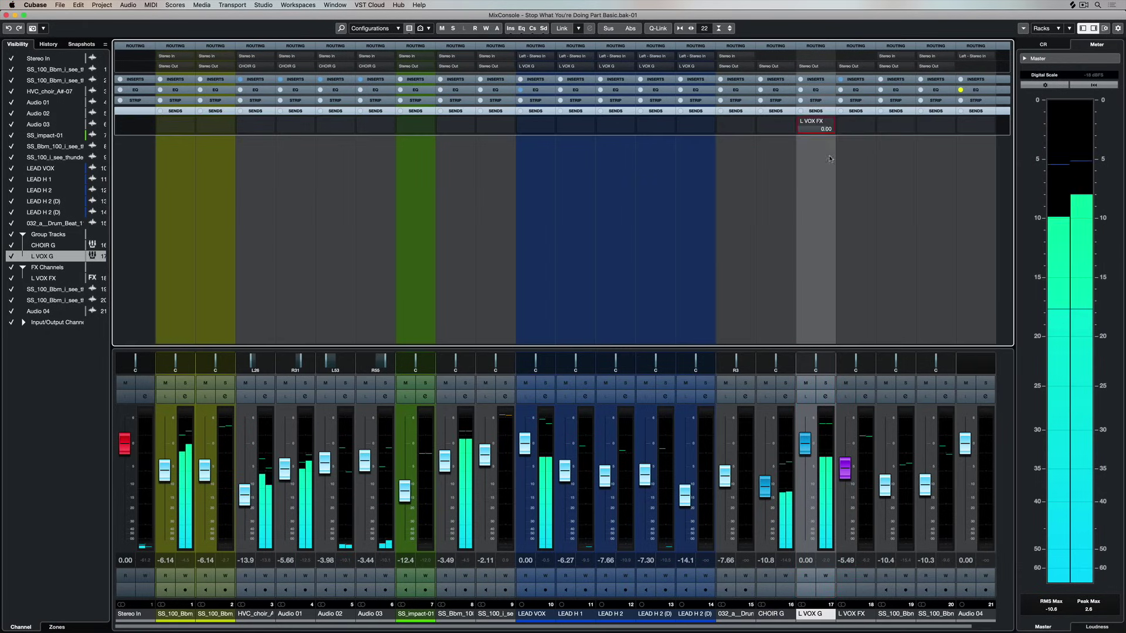
{"action": "left_click", "coordinate": [802, 122]}
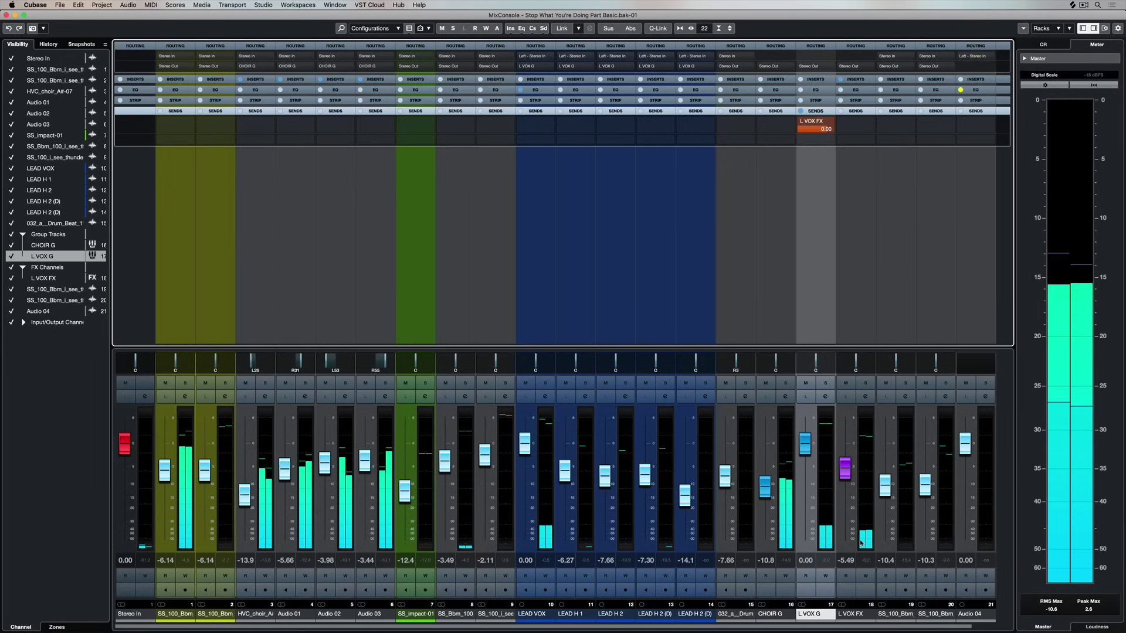
Solo the L VOX G group and open the LEAD VOX Channel Settings
{"action": "scroll", "coordinate": [851, 572], "scroll_direction": "right", "scroll_amount": 1}
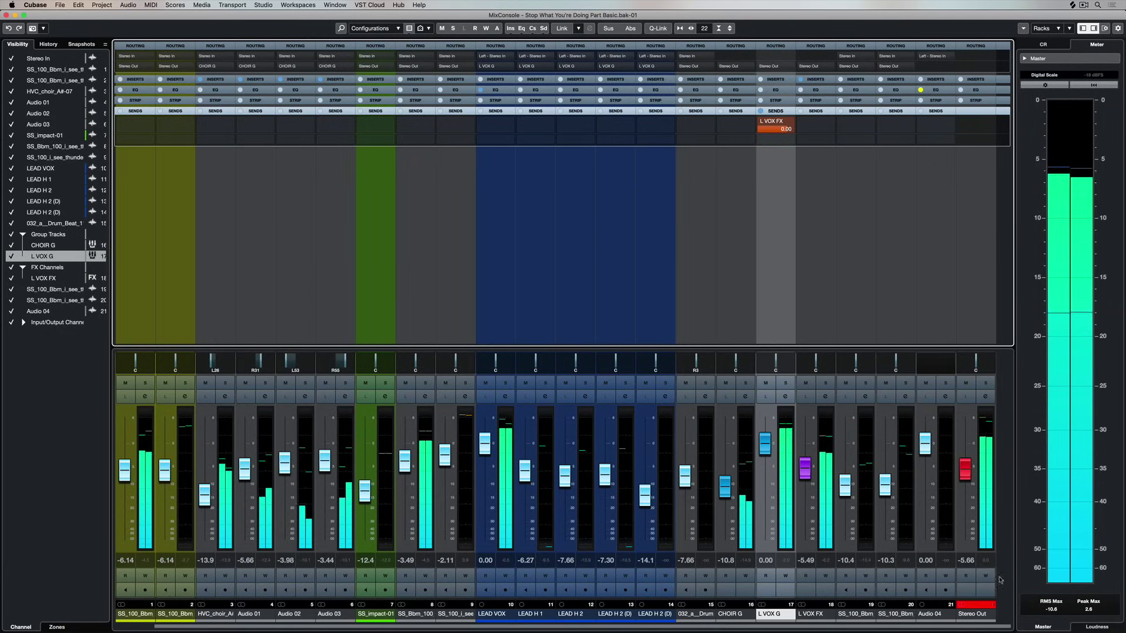
{"action": "left_click", "coordinate": [786, 383]}
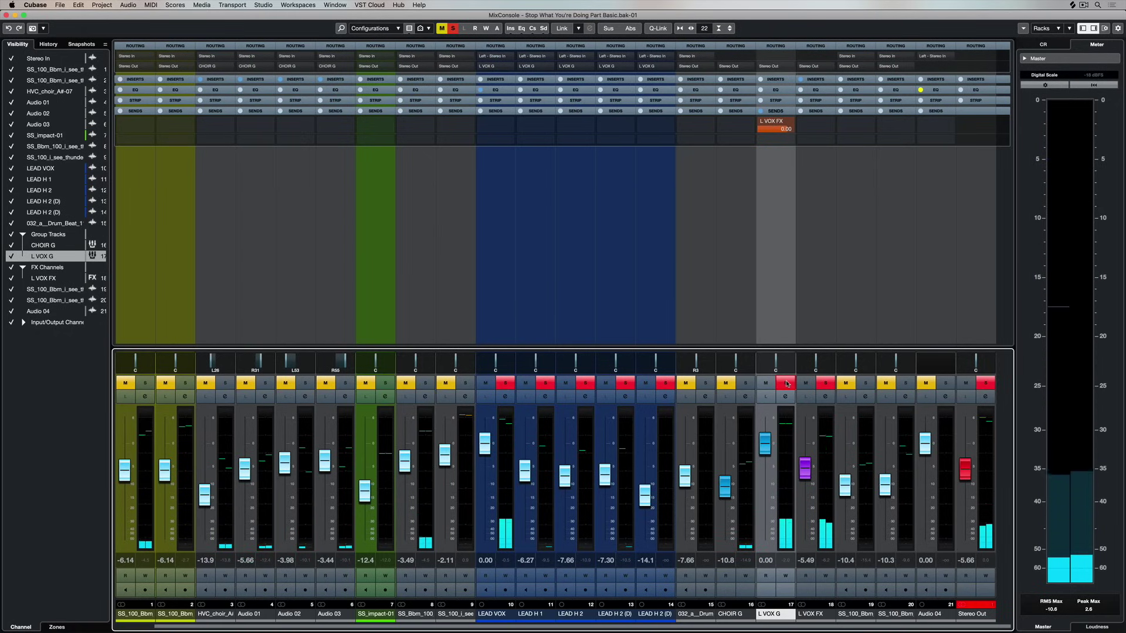
{"action": "left_click", "coordinate": [506, 398]}
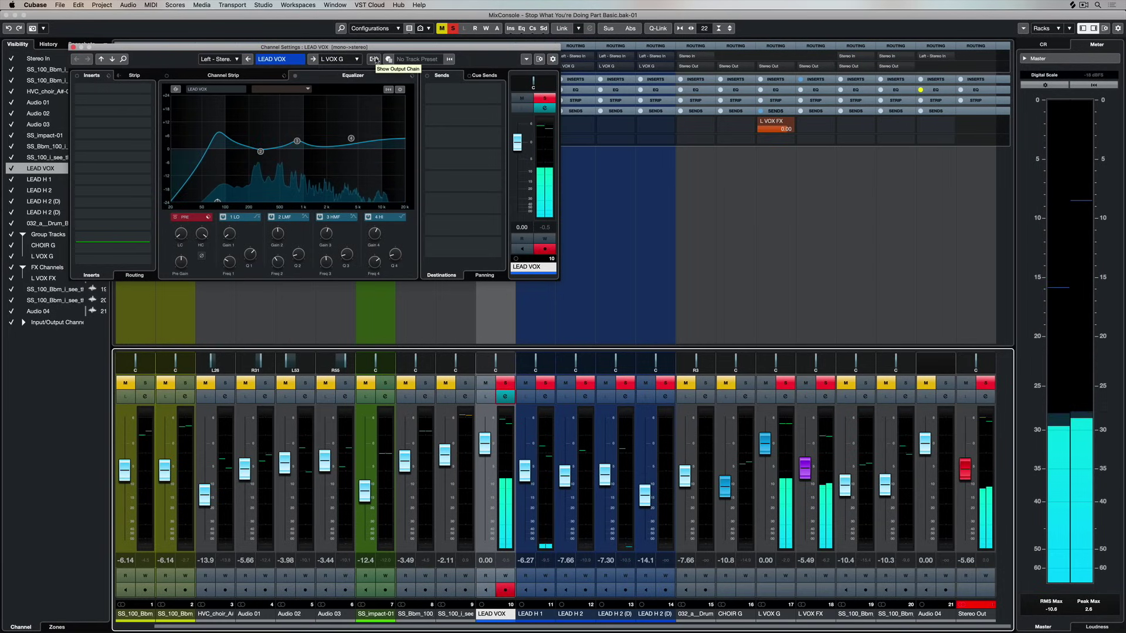
Resume playback, lower the Stereo Out to -6.25 dB, and show L VOX G in Channel Settings
{"action": "left_click", "coordinate": [373, 59]}
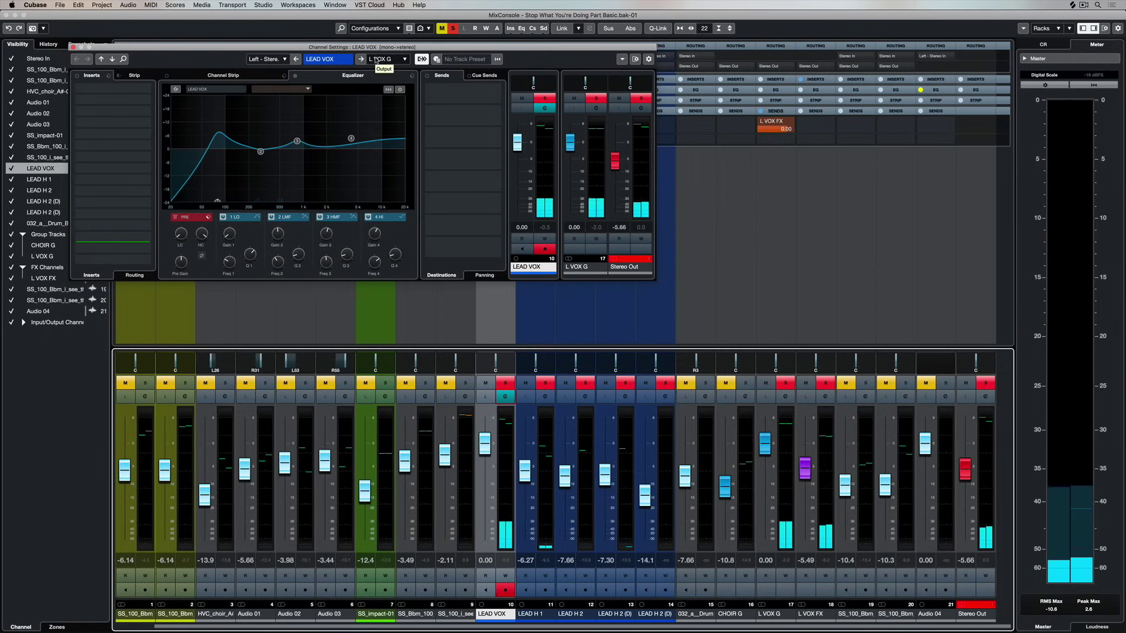
{"action": "key", "text": "space"}
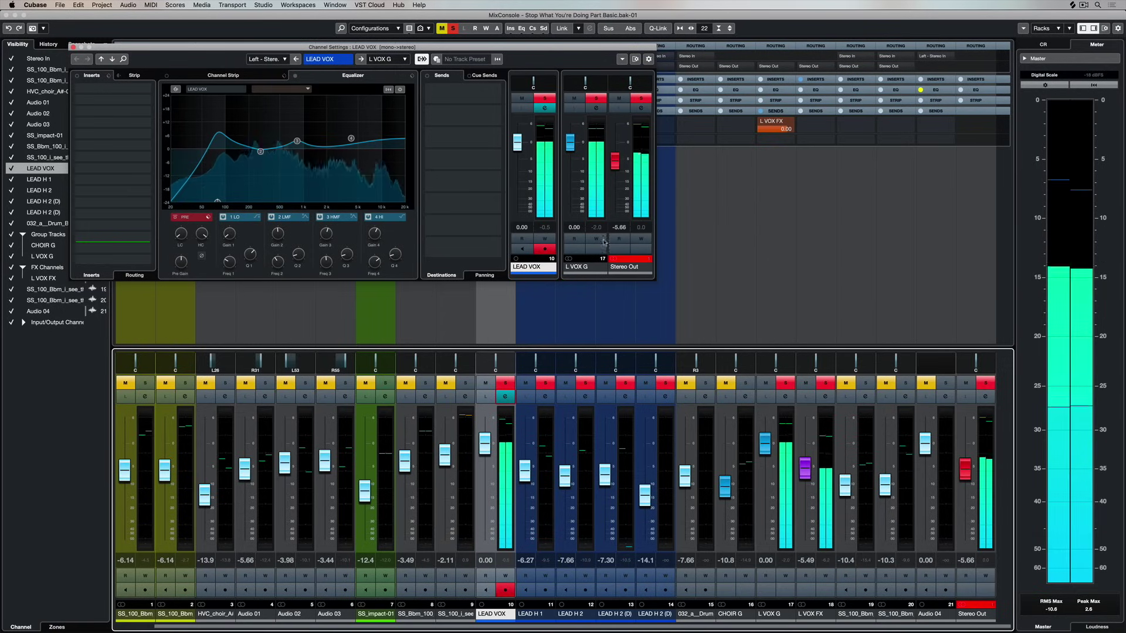
{"action": "left_click_drag", "start_coordinate": [616, 160], "coordinate": [618, 163]}
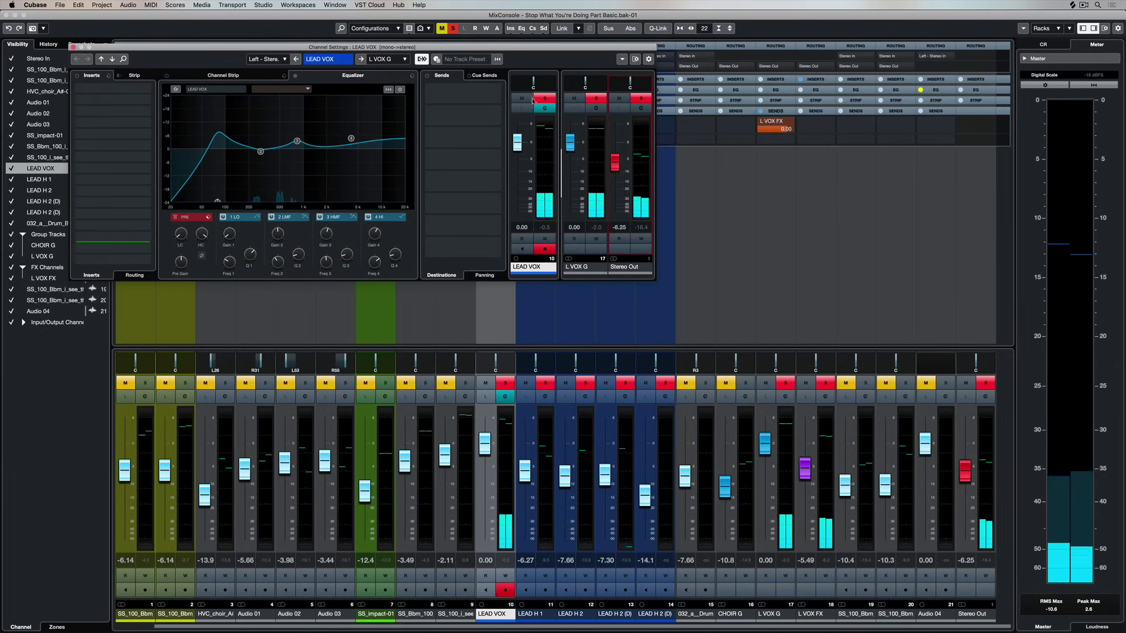
{"action": "left_click", "coordinate": [580, 268]}
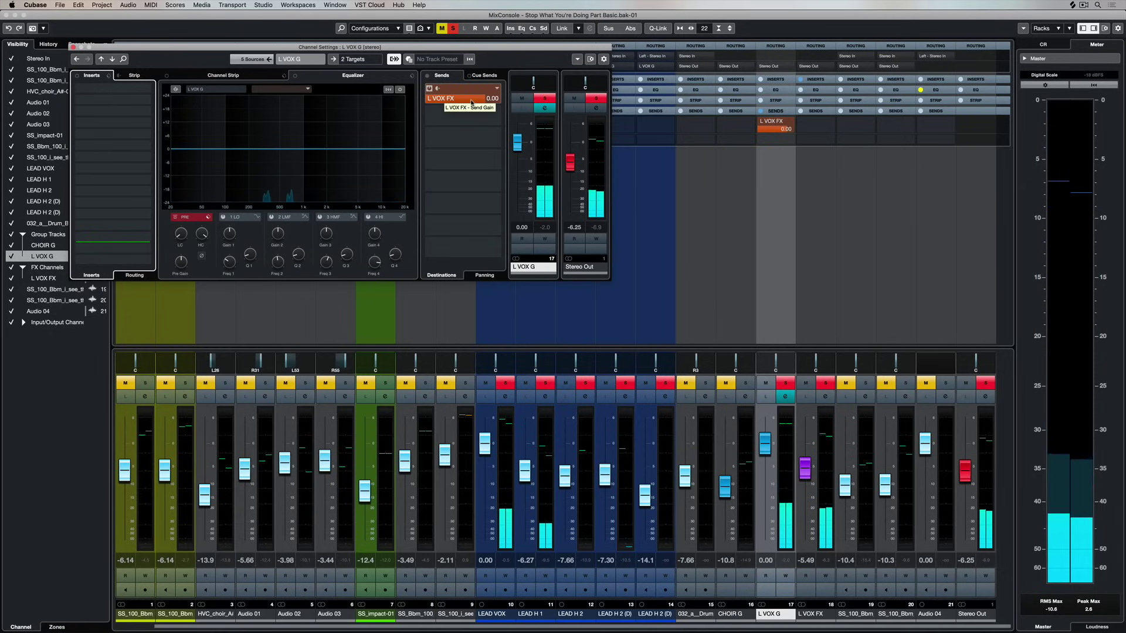
Back in the project window, start playback and select the HVC_choir track
{"action": "key", "text": "F3"}
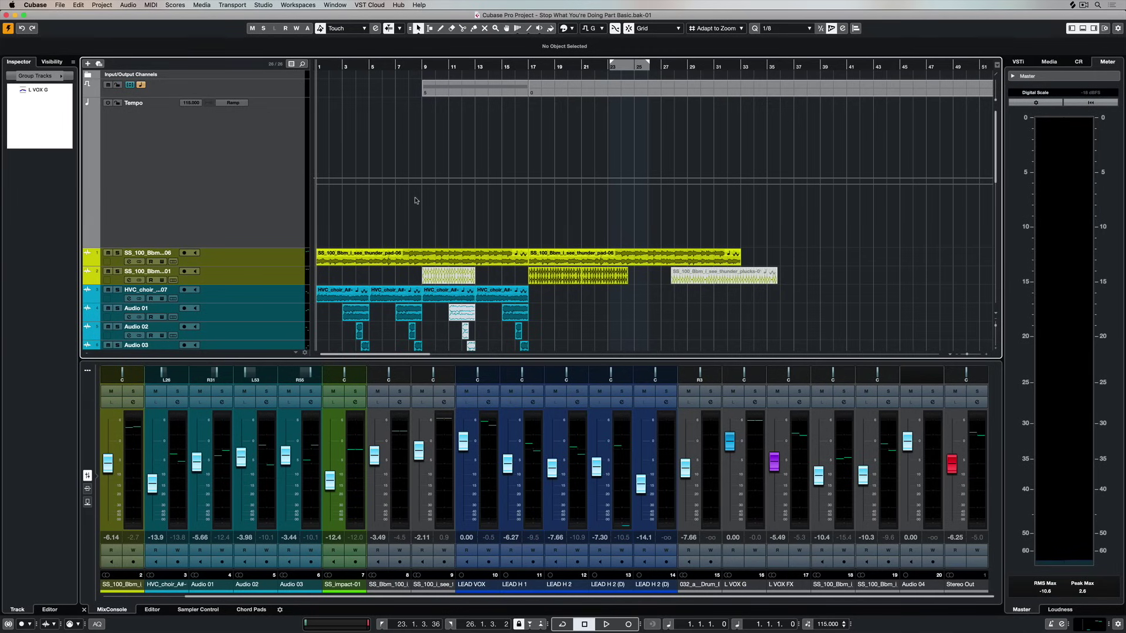
{"action": "key", "text": "space"}
{"action": "scroll", "coordinate": [415, 200], "scroll_direction": "down", "scroll_amount": 2}
{"action": "left_click", "coordinate": [149, 231]}
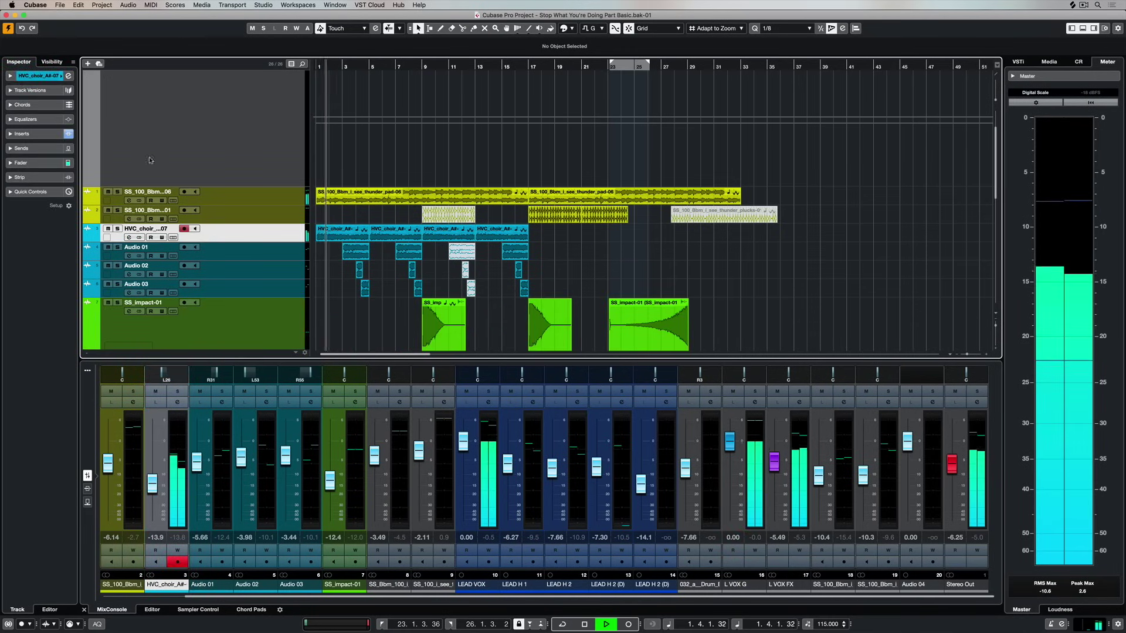
{"action": "left_click", "coordinate": [10, 75]}
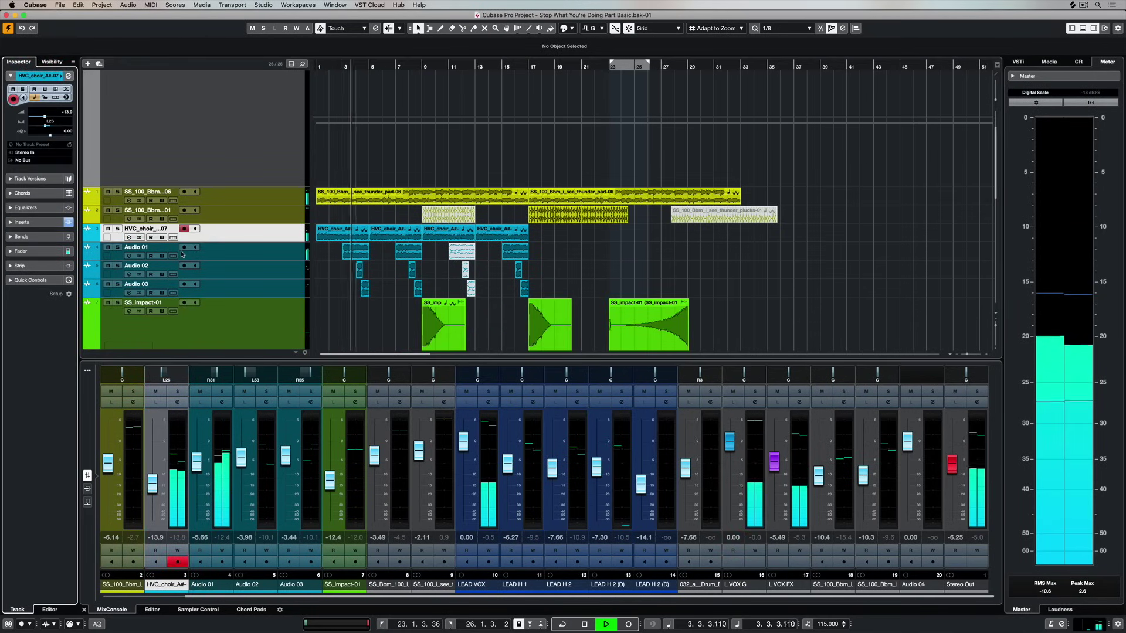
Extend the selection down to Audio 03 and add VCA Link 1 for the selected channels
{"action": "left_click", "coordinate": [304, 585], "text": "shift"}
{"action": "right_click", "coordinate": [304, 585]}
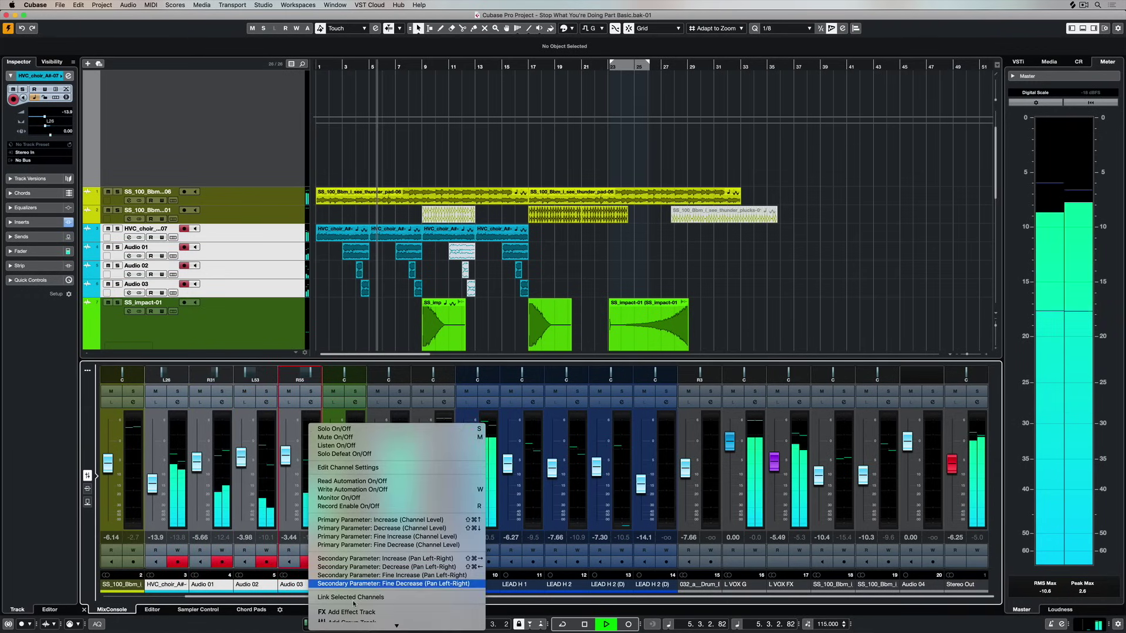
{"action": "scroll", "coordinate": [351, 602], "scroll_direction": "down", "scroll_amount": 5}
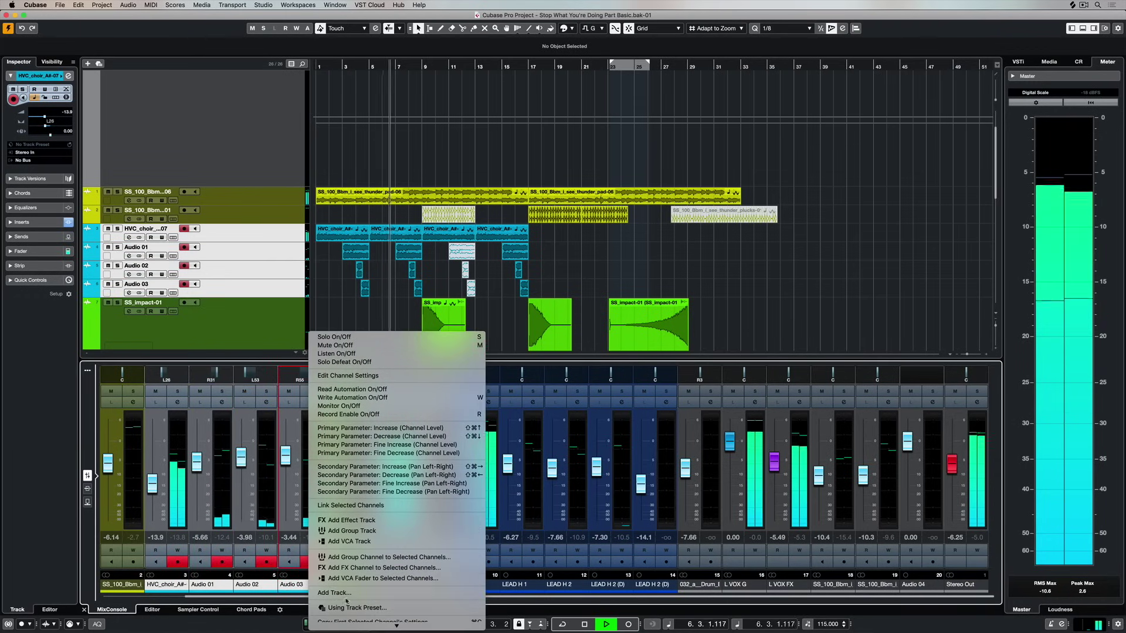
{"action": "left_click", "coordinate": [373, 580]}
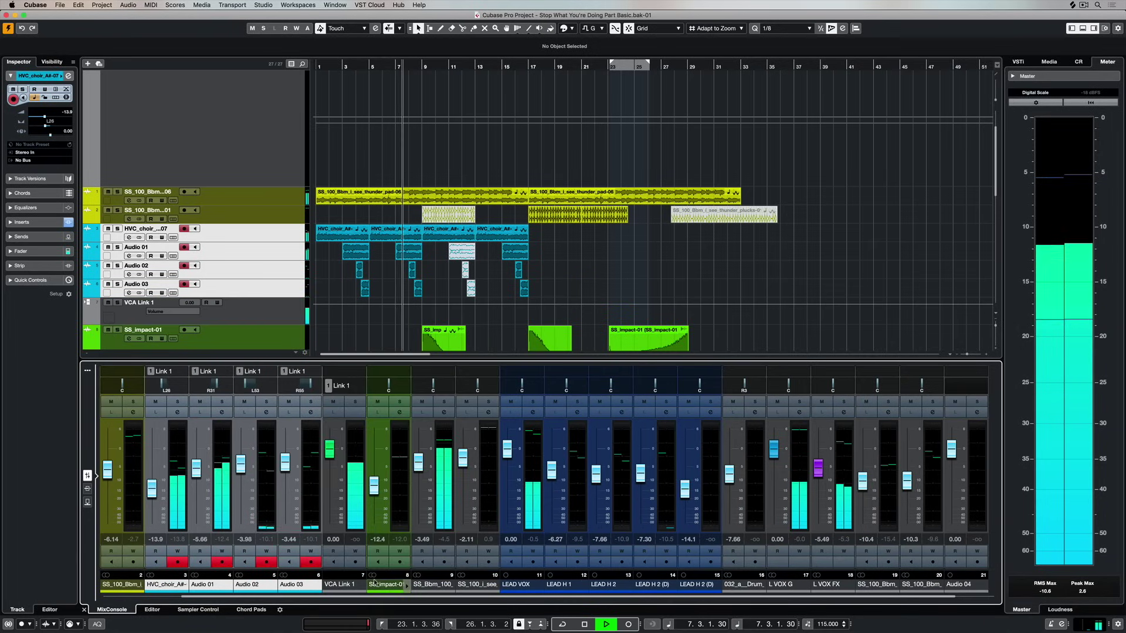
Ride VCA Link 1 up and down, reset it to 0 dB, then reselect HVC_choir with Audio 01–03
{"action": "left_click_drag", "start_coordinate": [330, 452], "coordinate": [331, 442]}
{"action": "key", "text": "comma"}
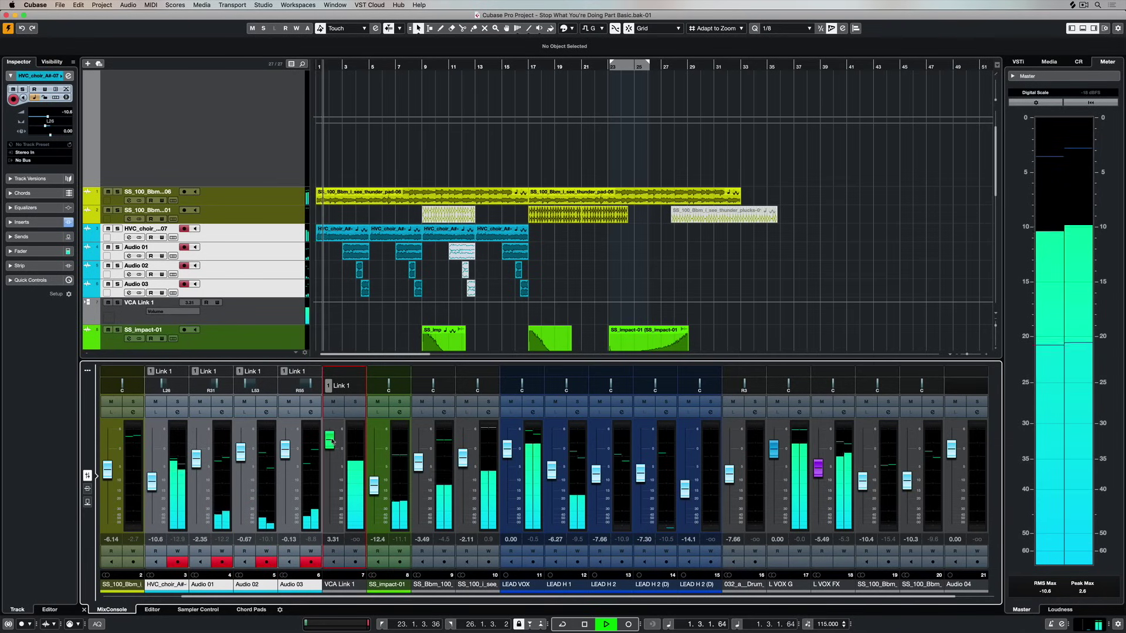
{"action": "mouse_move", "coordinate": [330, 441]}
{"action": "left_mouse_down"}
{"action": "mouse_move", "coordinate": [320, 498]}
{"action": "mouse_move", "coordinate": [330, 449]}
{"action": "left_mouse_up"}
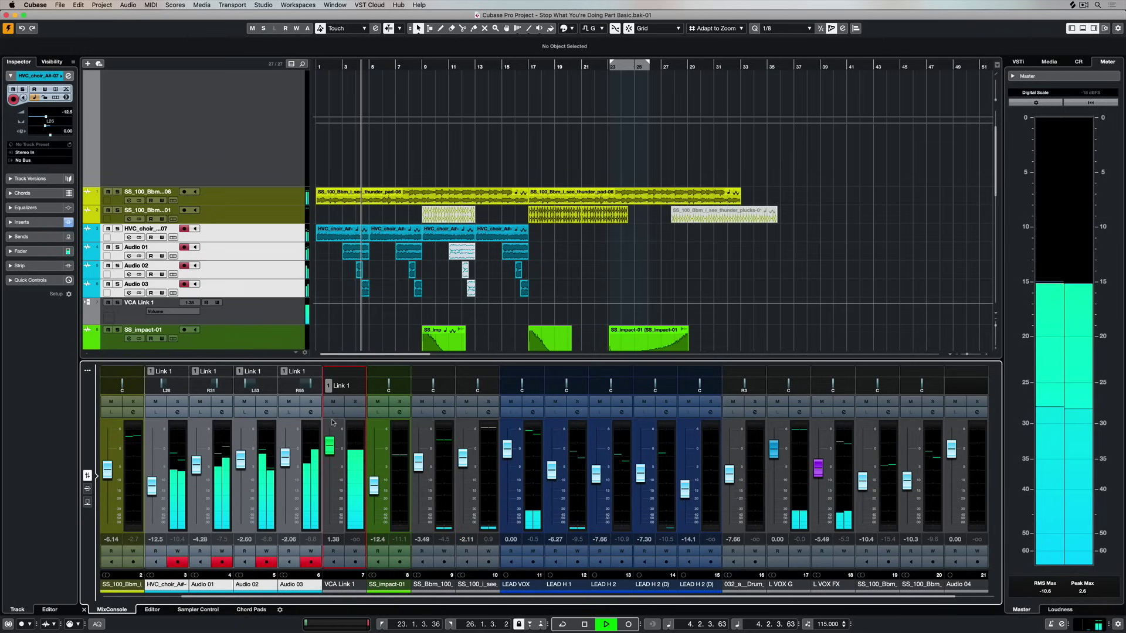
{"action": "left_click", "coordinate": [329, 447], "text": "super"}
{"action": "left_click", "coordinate": [168, 585]}
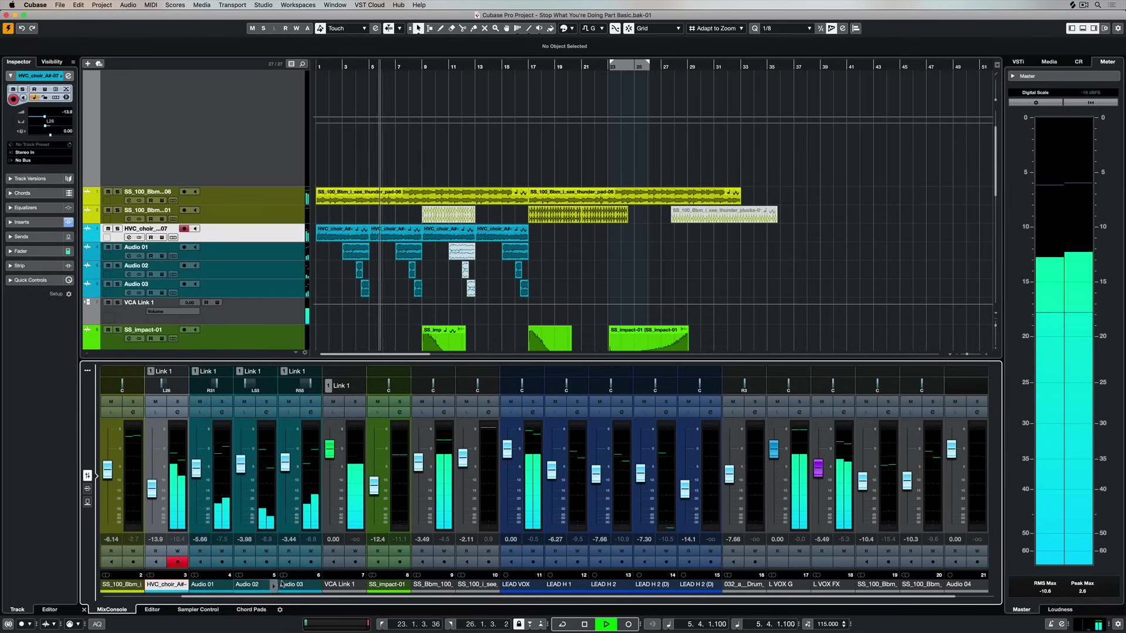
{"action": "left_click", "coordinate": [282, 585], "text": "shift"}
Create group channel 'CHOIR G' from the selected choir channels and raise its fader to about -0.03 dB
{"action": "right_click", "coordinate": [290, 584]}
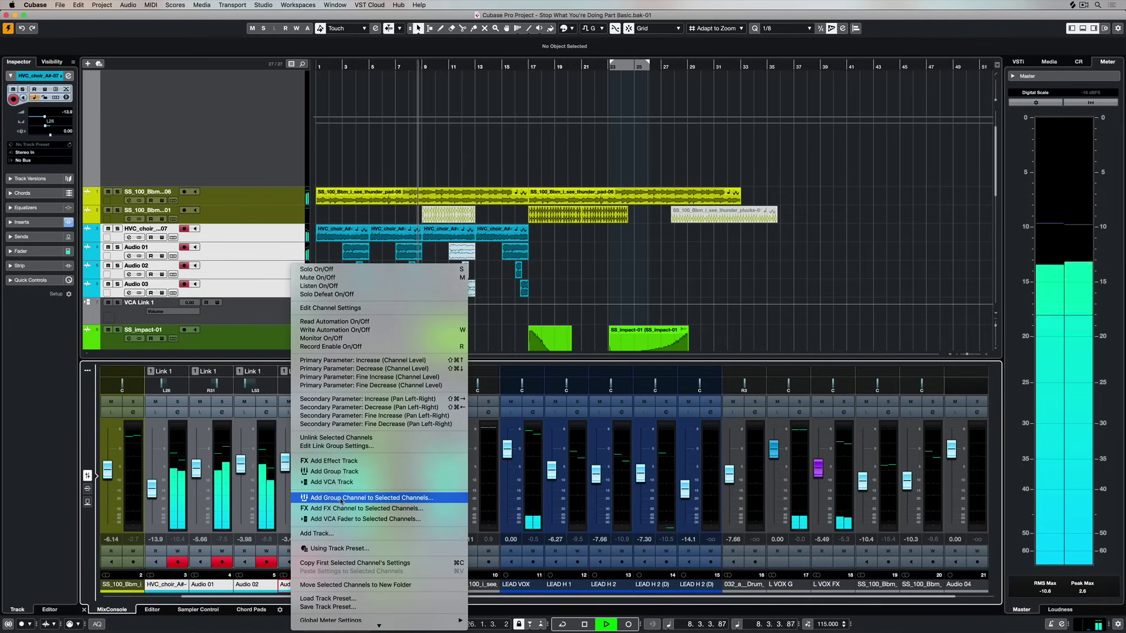
{"action": "left_click", "coordinate": [341, 499]}
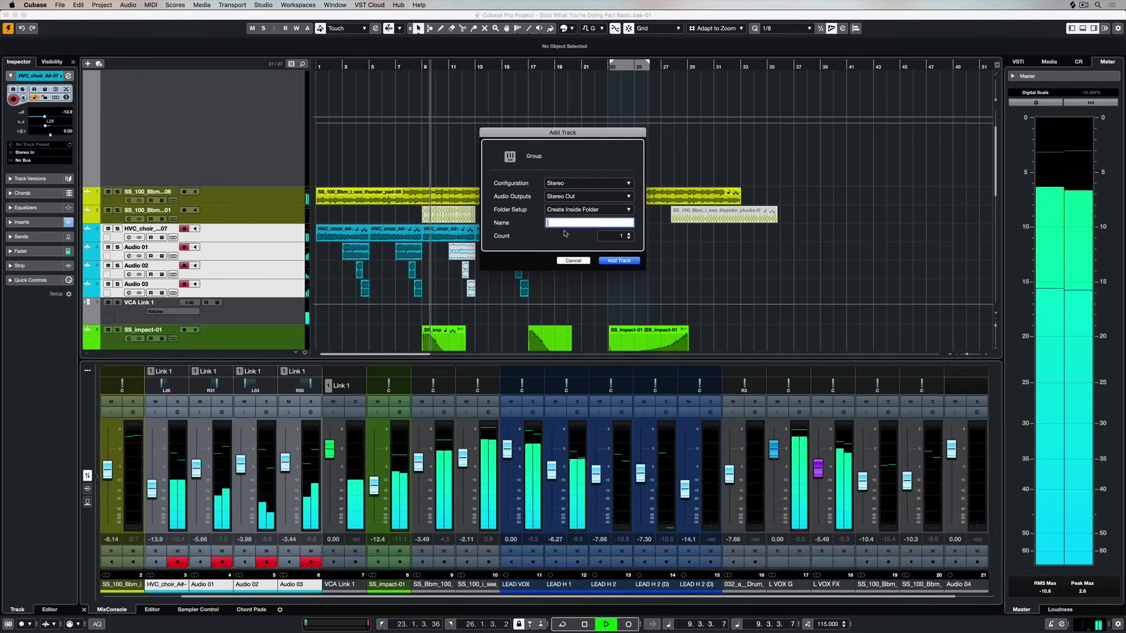
{"action": "type", "text": "CH"}
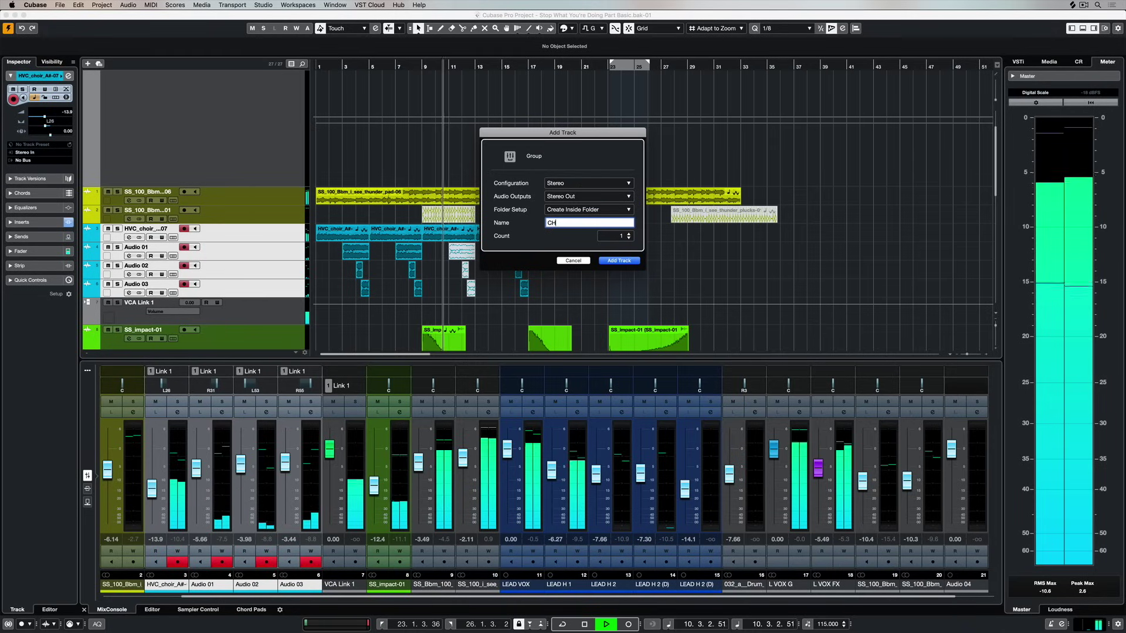
{"action": "type", "text": "OIR G"}
{"action": "key", "text": "Return"}
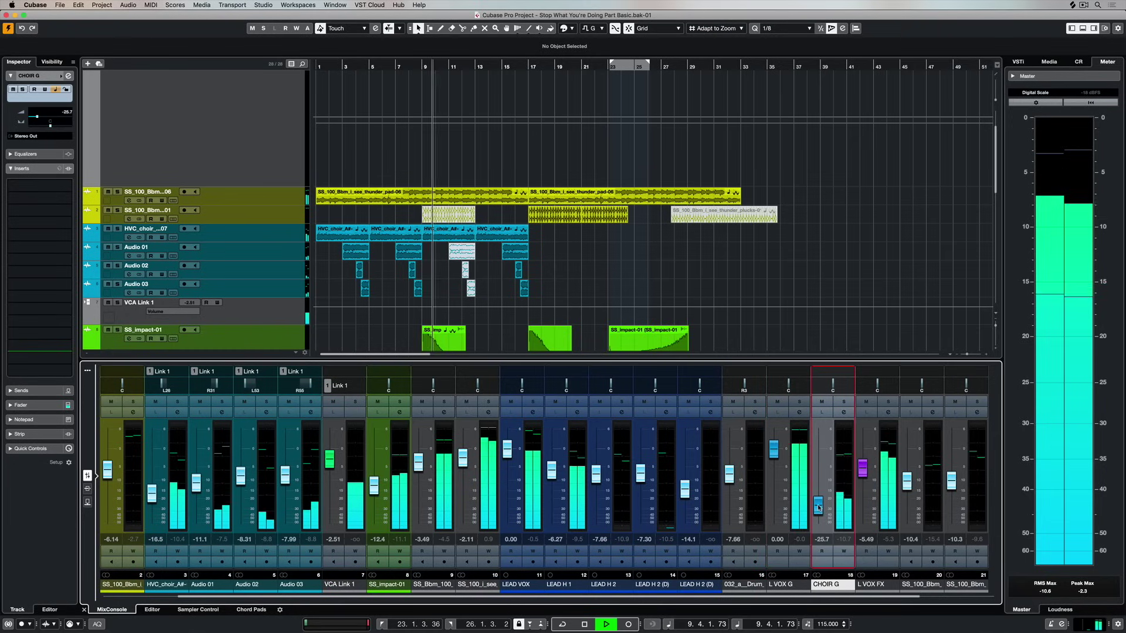
{"action": "left_click_drag", "start_coordinate": [819, 507], "coordinate": [823, 448]}
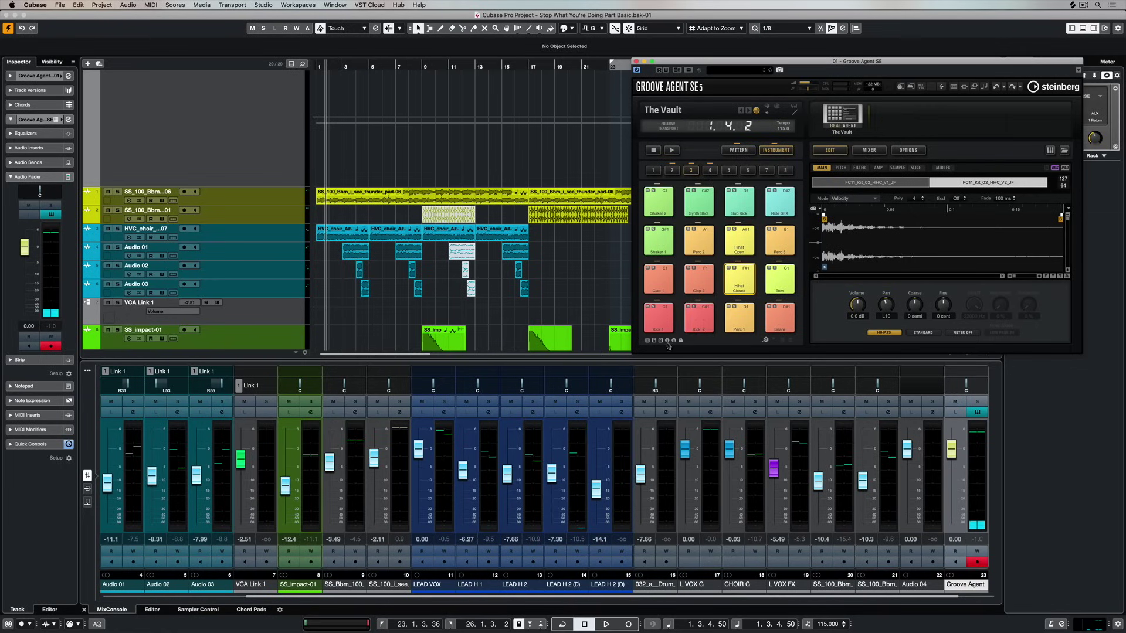
Audition the Kick 2 pad of The Vault kit and check its amplitude envelope
{"action": "left_click", "coordinate": [702, 319]}
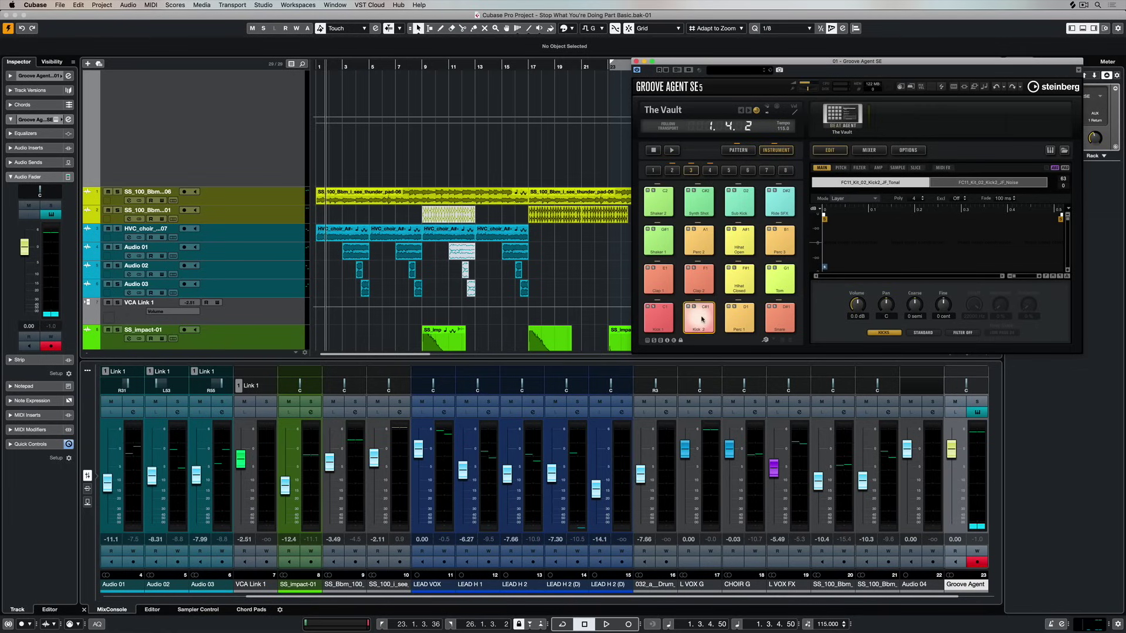
{"action": "left_click", "coordinate": [702, 318]}
{"action": "left_click", "coordinate": [702, 319]}
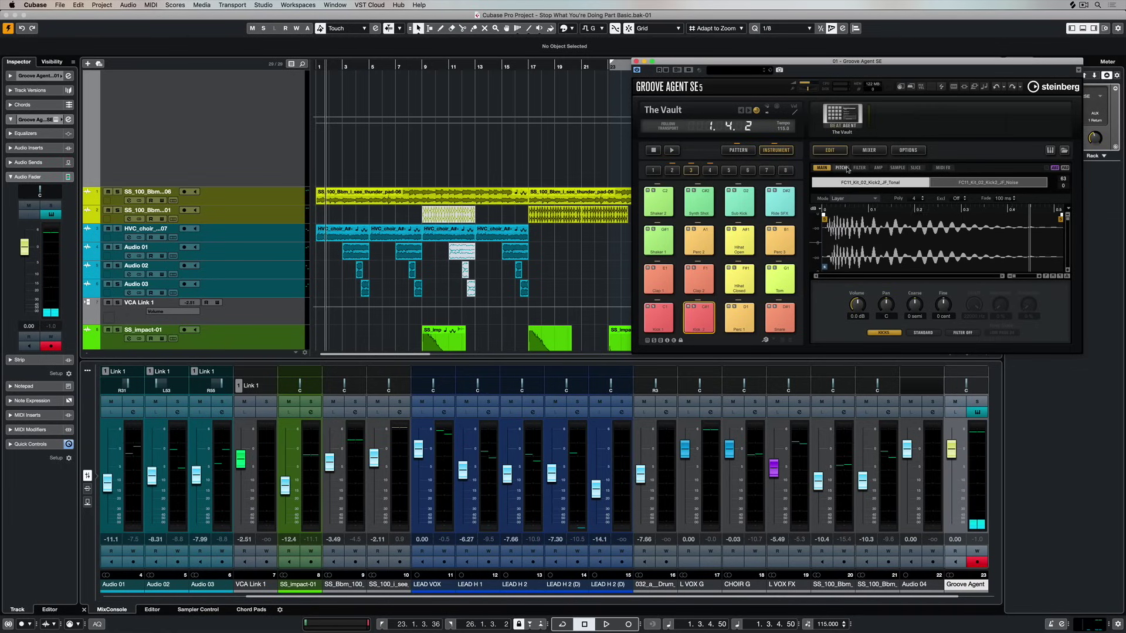
{"action": "left_click", "coordinate": [880, 168]}
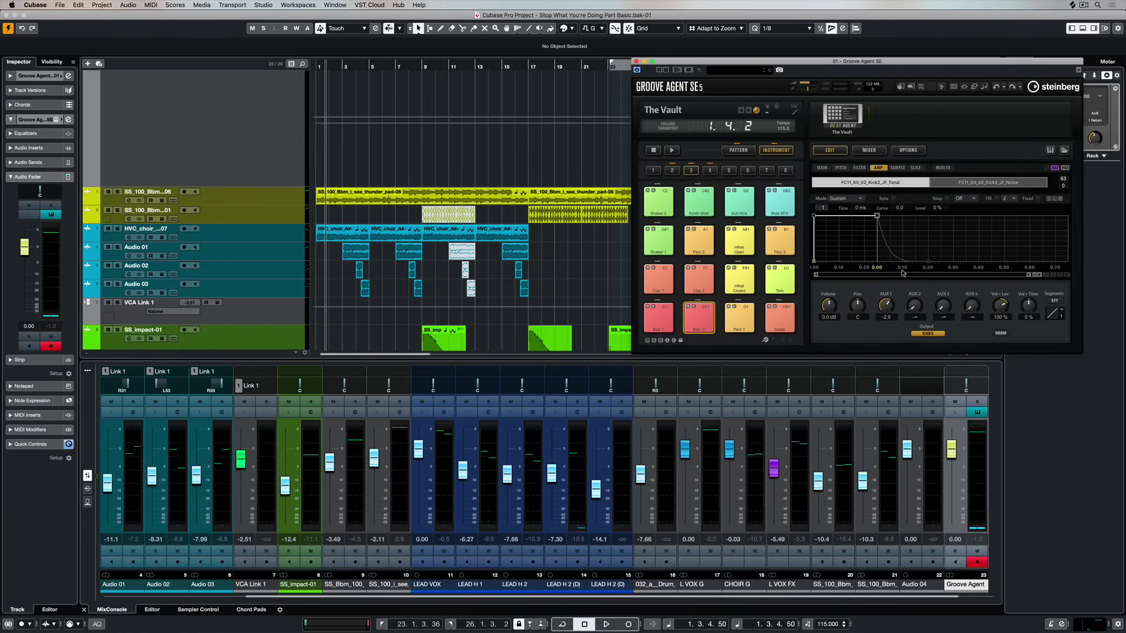
{"action": "left_click", "coordinate": [704, 319]}
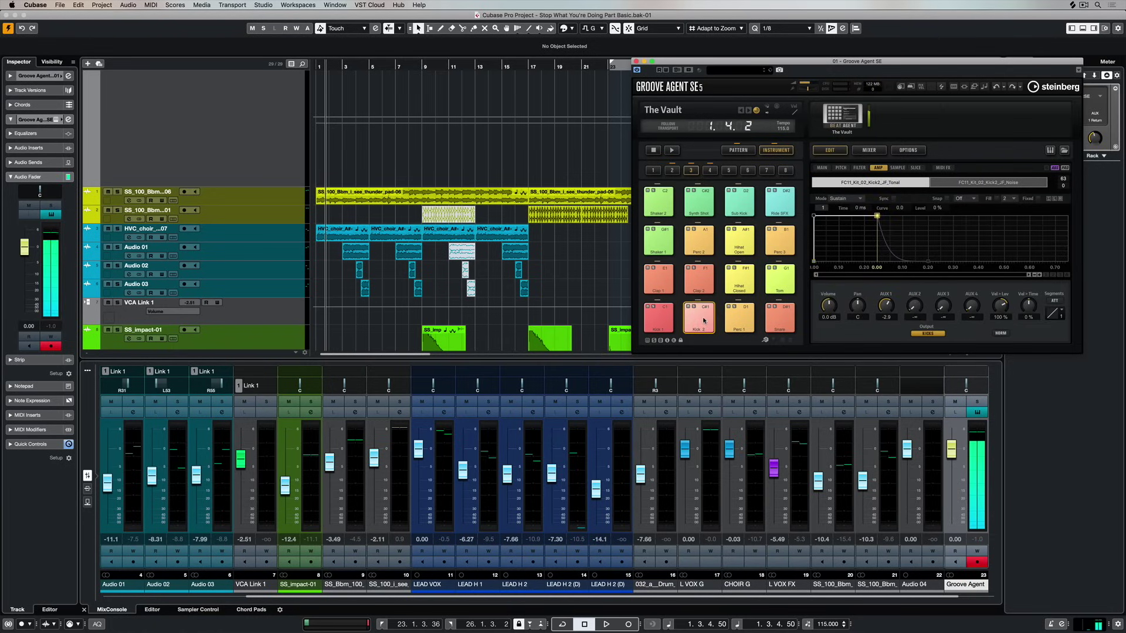
Check the kit mixer's aux channels and turn the Kick 2 AUX 1 send fully down
{"action": "left_click", "coordinate": [870, 150]}
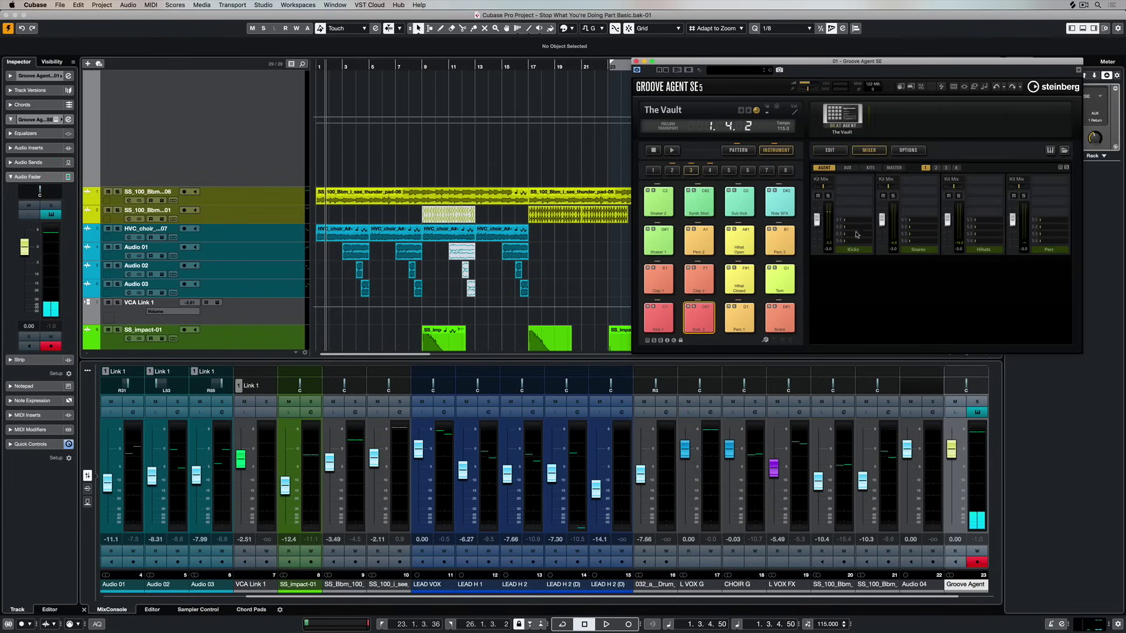
{"action": "left_click", "coordinate": [847, 169]}
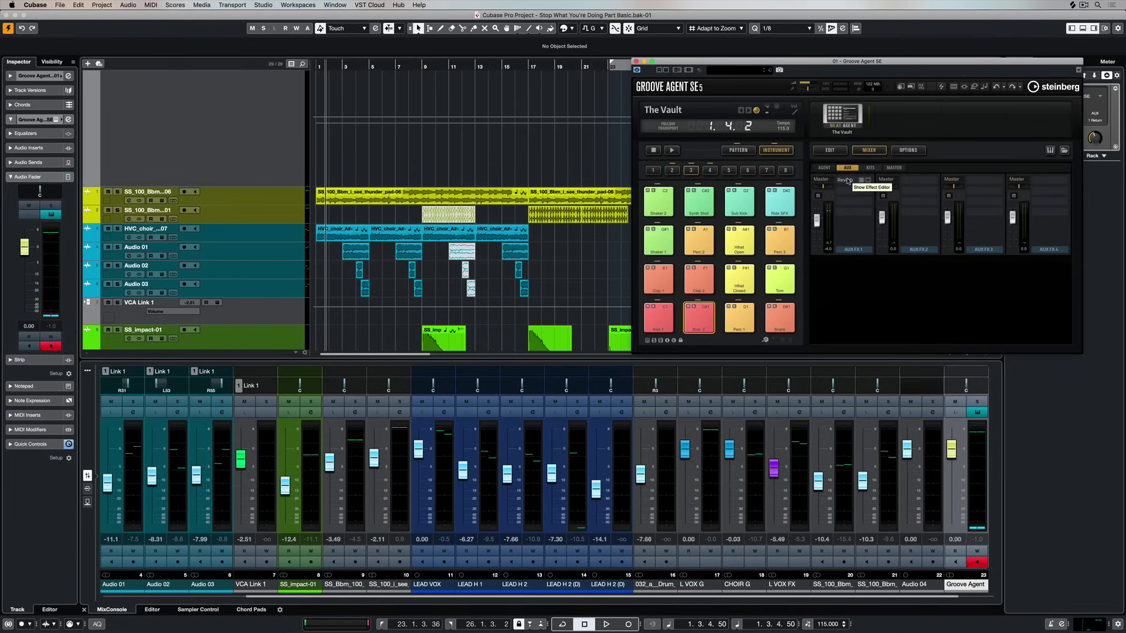
{"action": "left_click", "coordinate": [829, 150]}
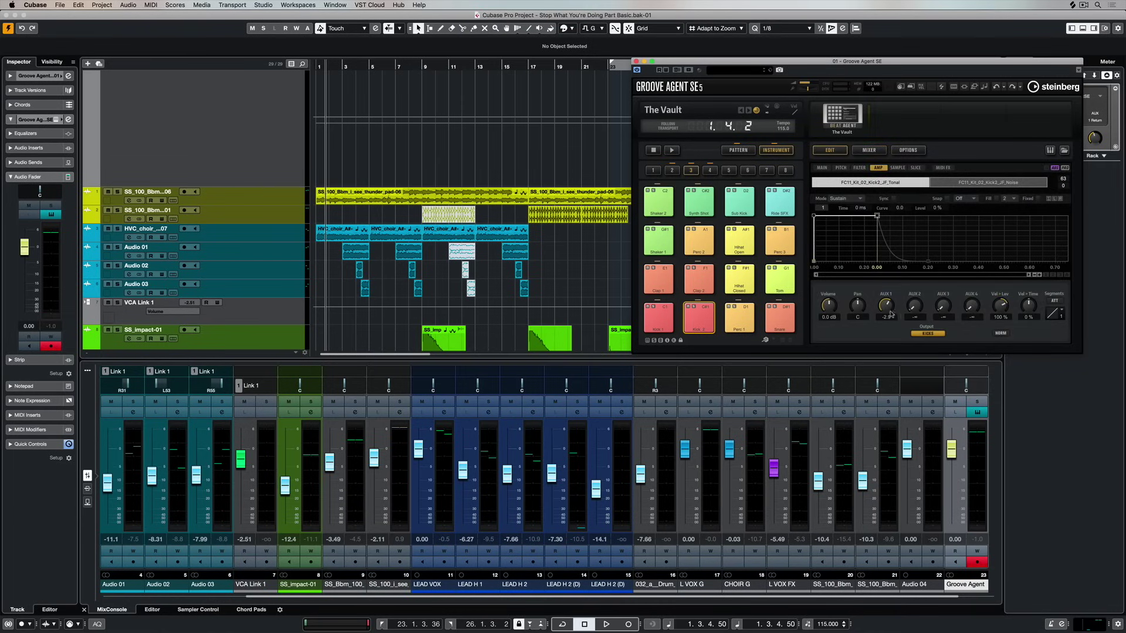
{"action": "left_click_drag", "start_coordinate": [886, 305], "coordinate": [892, 307]}
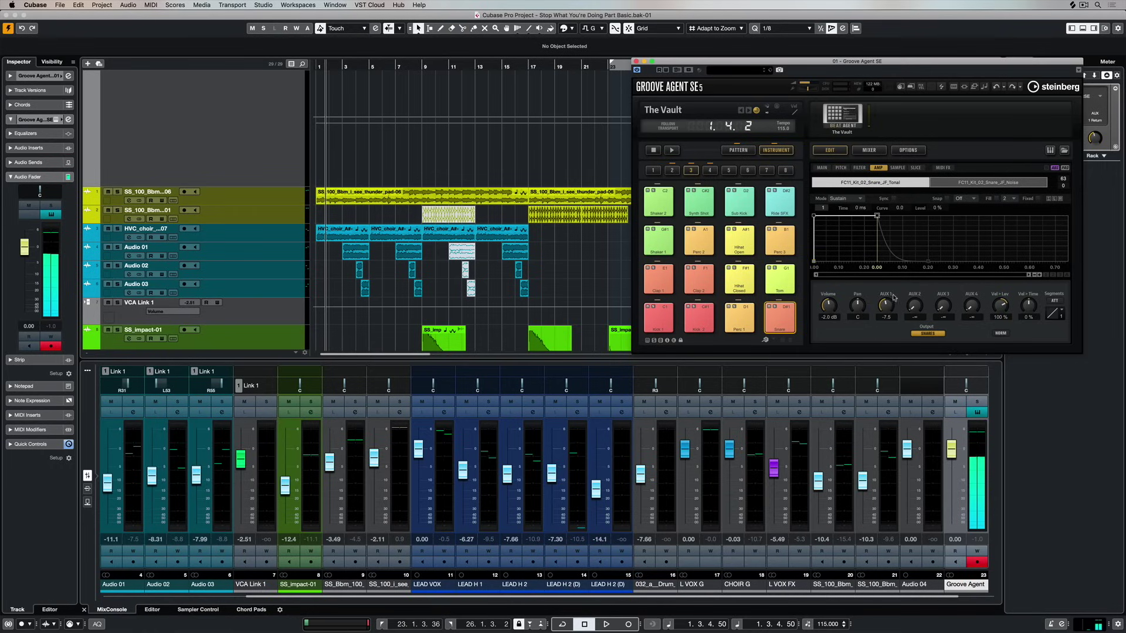
Audition the Snare pad, review the kit mixer's master effects, and move the Groove Agent window
{"action": "left_click", "coordinate": [782, 322]}
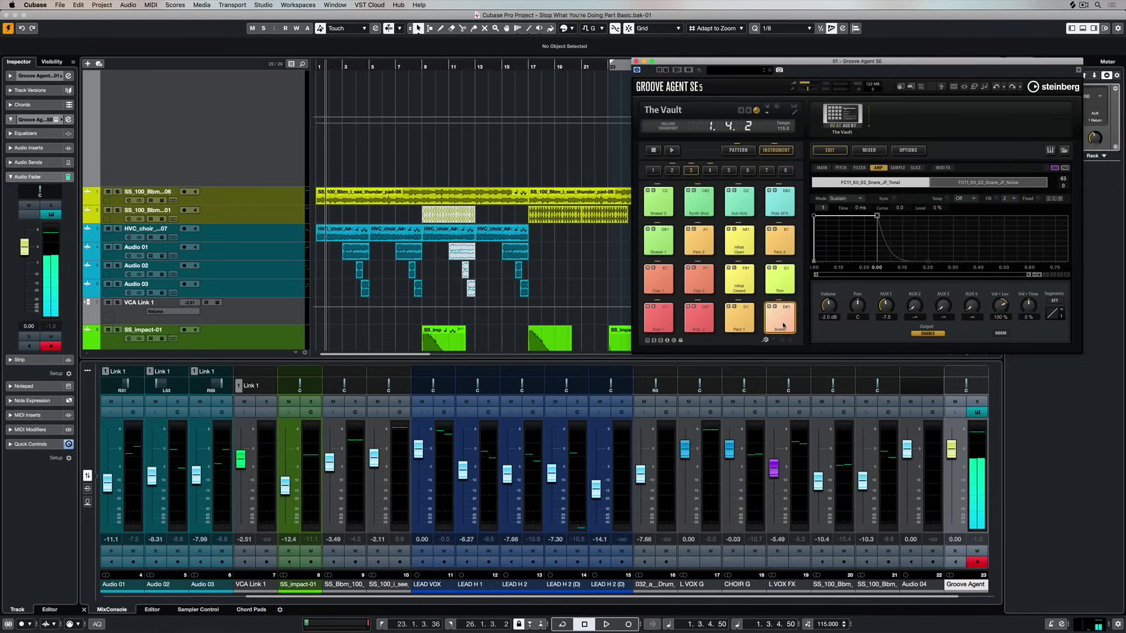
{"action": "left_click", "coordinate": [867, 151]}
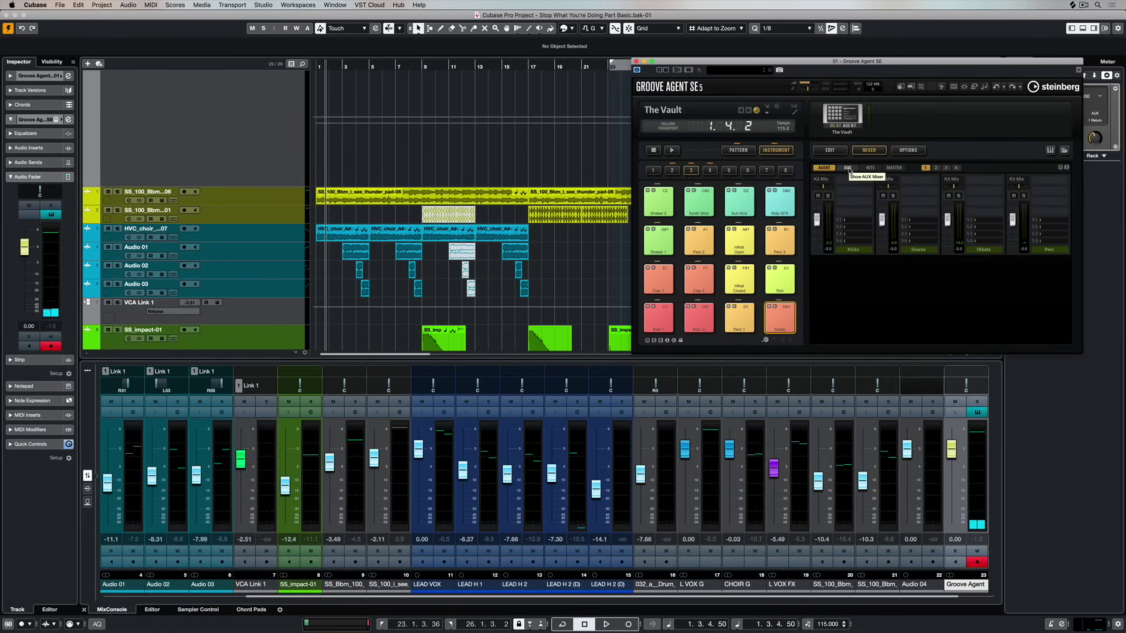
{"action": "left_click", "coordinate": [895, 168]}
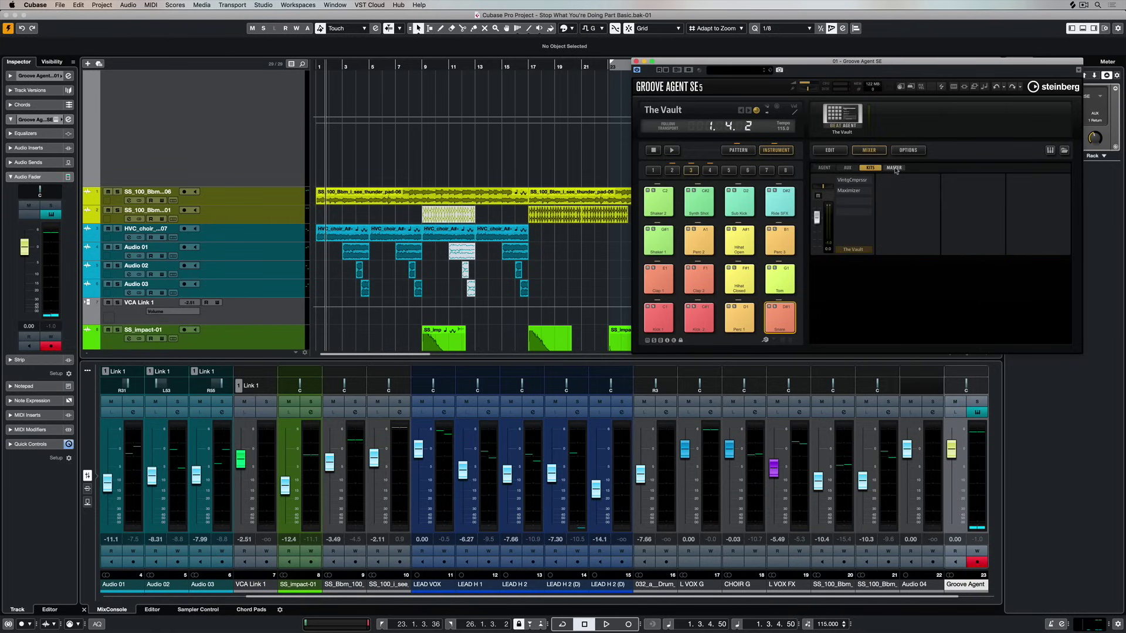
{"action": "left_click", "coordinate": [824, 168]}
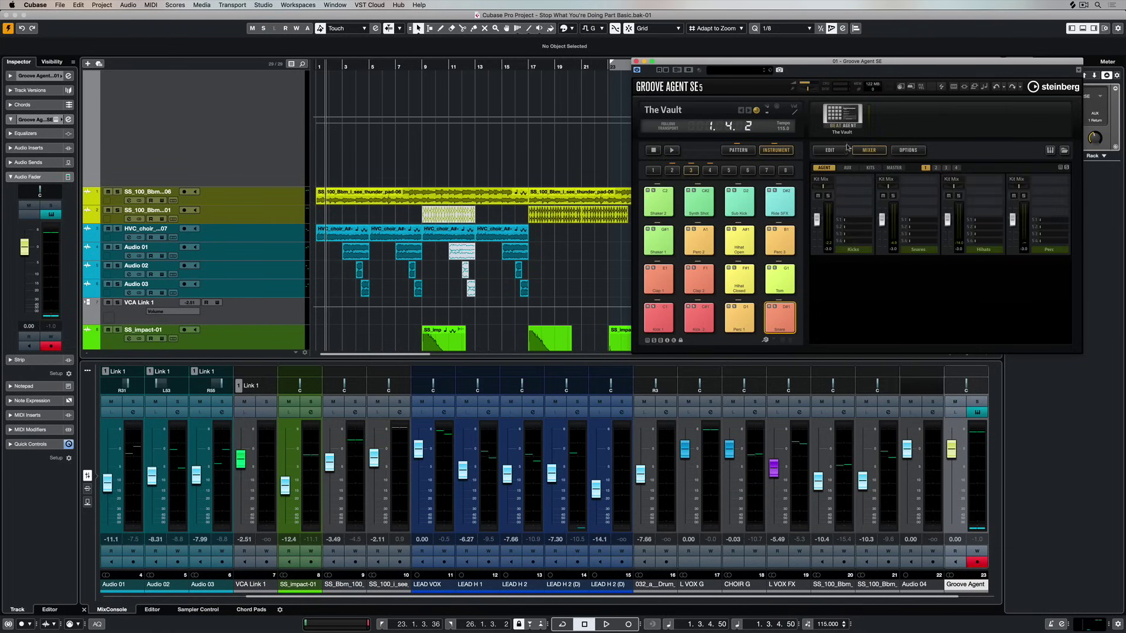
{"action": "left_click_drag", "start_coordinate": [893, 61], "coordinate": [644, 49]}
Route the Perc 1 pad to Out 2 and audition it
{"action": "left_click", "coordinate": [581, 137]}
{"action": "left_click", "coordinate": [682, 322]}
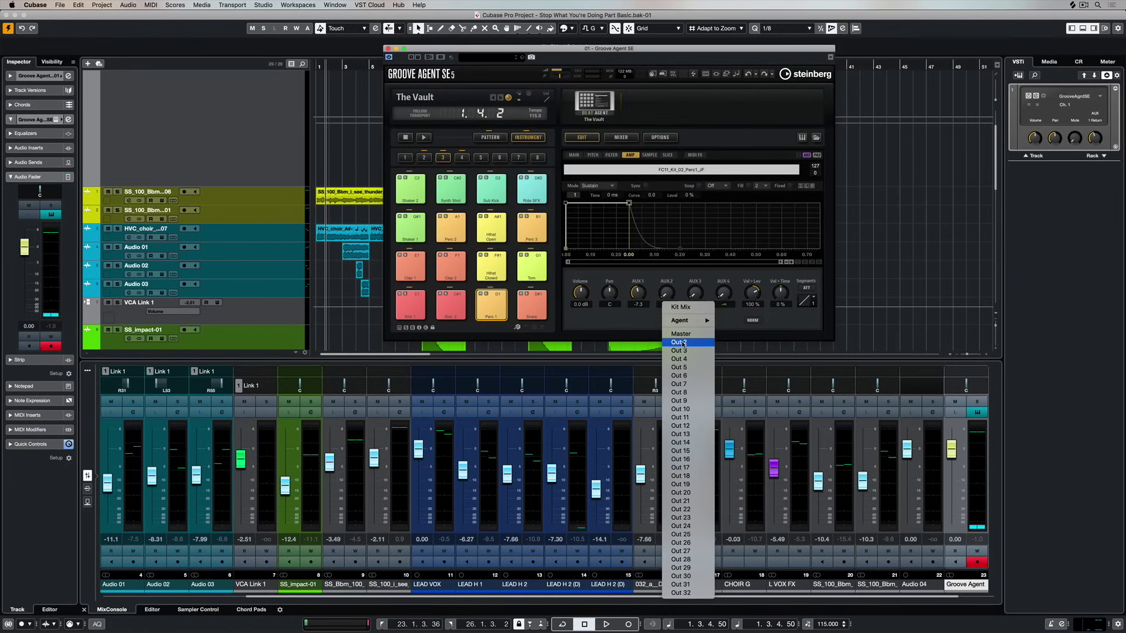
{"action": "left_click", "coordinate": [680, 342]}
{"action": "left_click", "coordinate": [492, 309]}
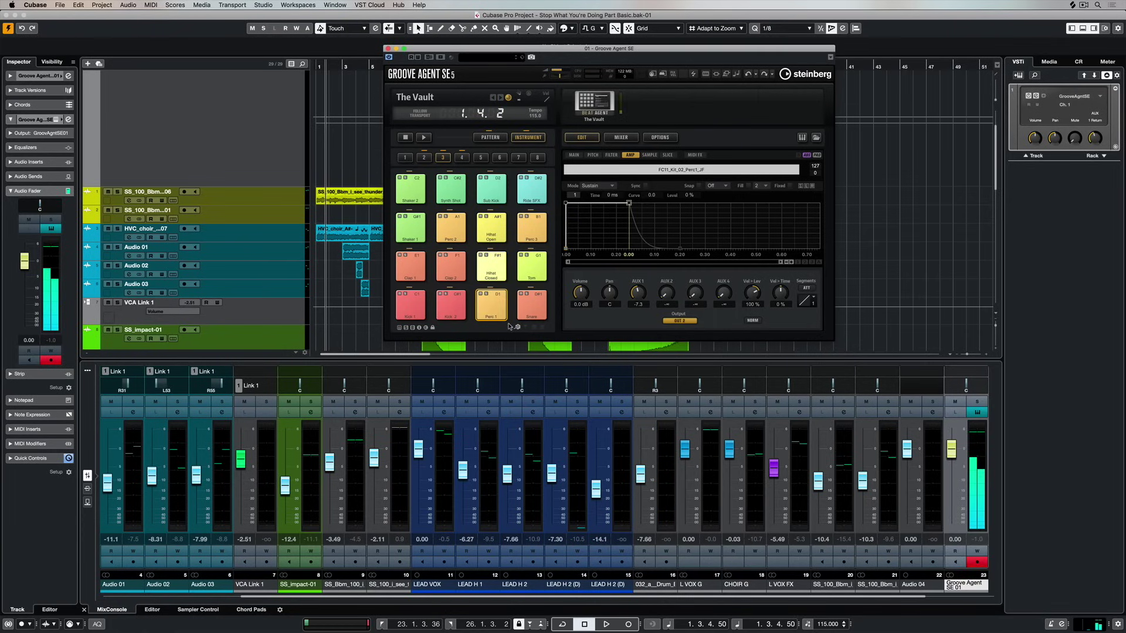
{"action": "left_click_drag", "start_coordinate": [787, 596], "coordinate": [860, 596]}
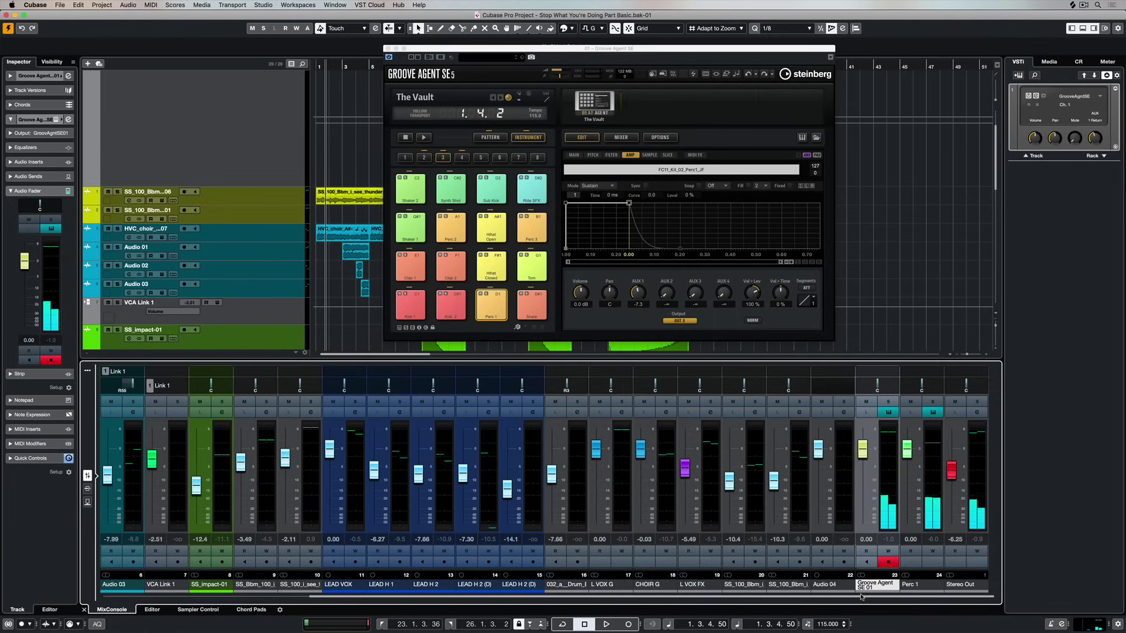
{"action": "left_click", "coordinate": [491, 305]}
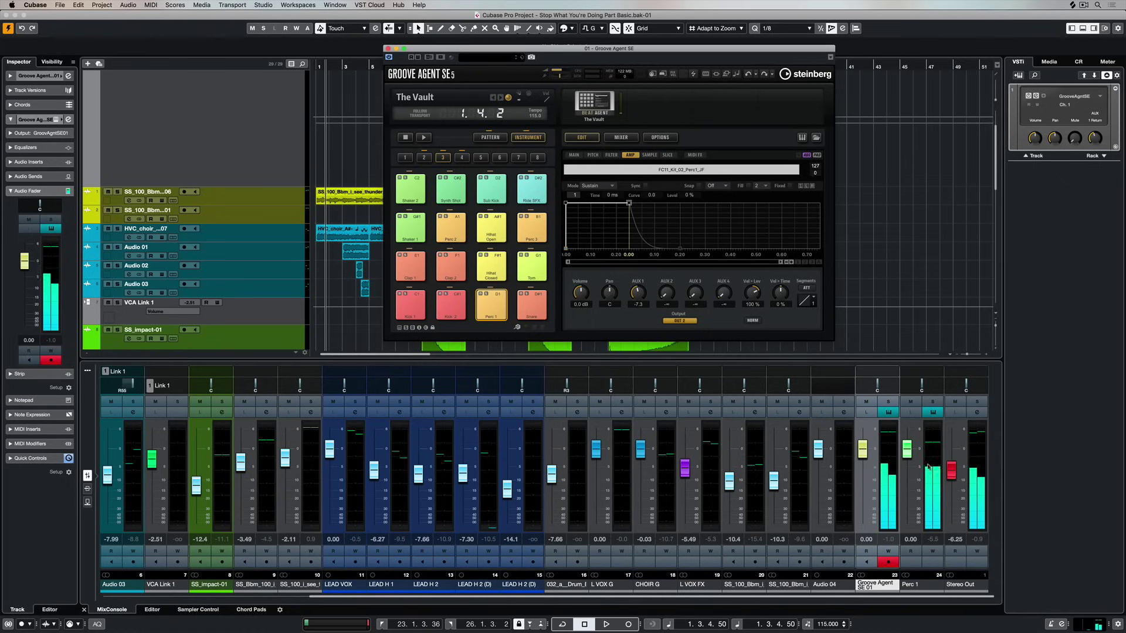
Route the Snare pad to Out 3 and audition the Snare, Perc 1 and Kick pads
{"action": "left_click", "coordinate": [536, 306]}
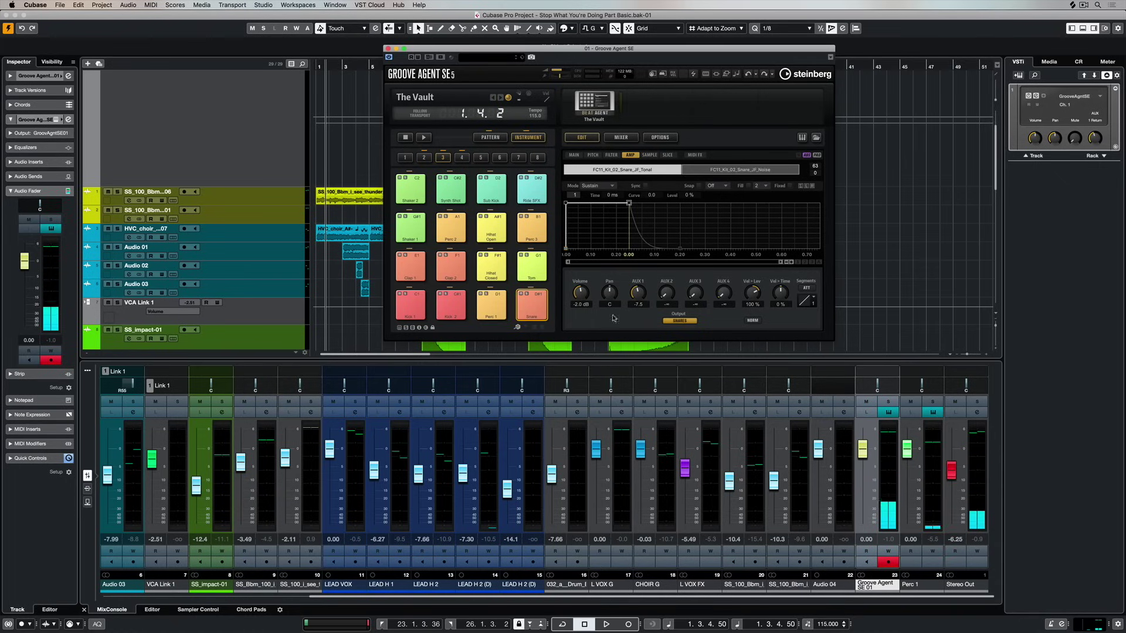
{"action": "left_click", "coordinate": [680, 320]}
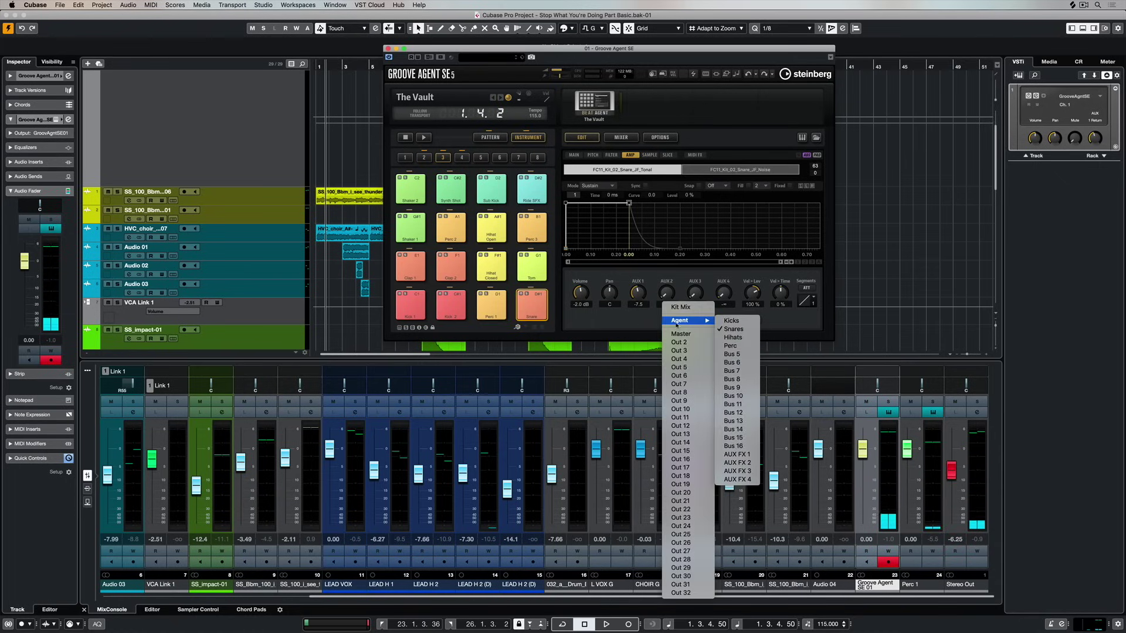
{"action": "left_click", "coordinate": [684, 350]}
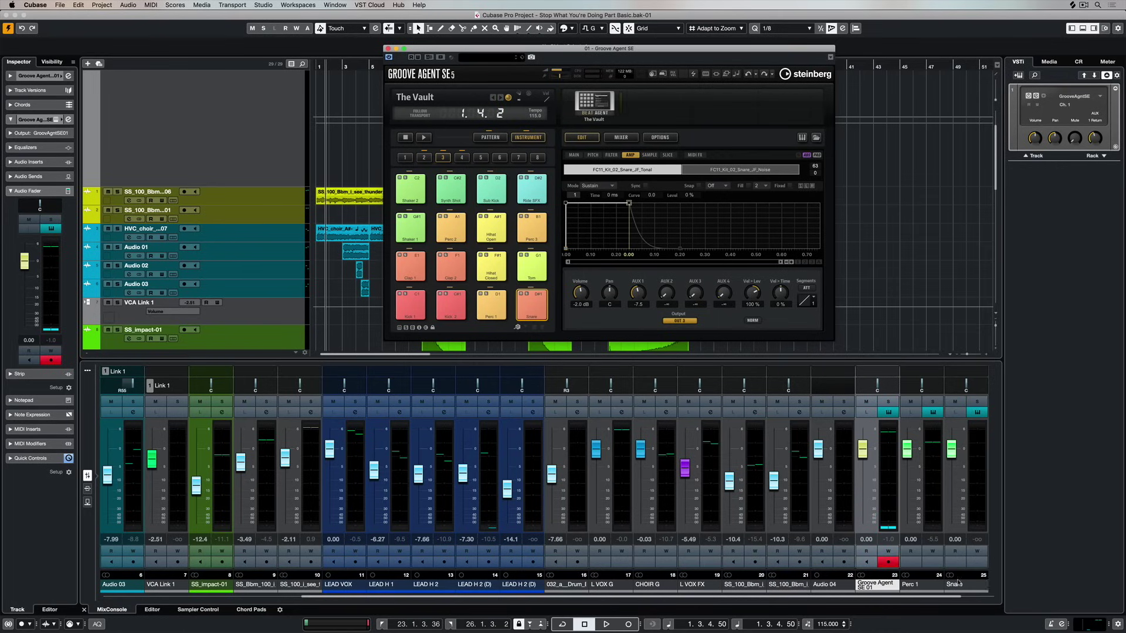
{"action": "left_click", "coordinate": [532, 306]}
{"action": "left_click", "coordinate": [488, 305]}
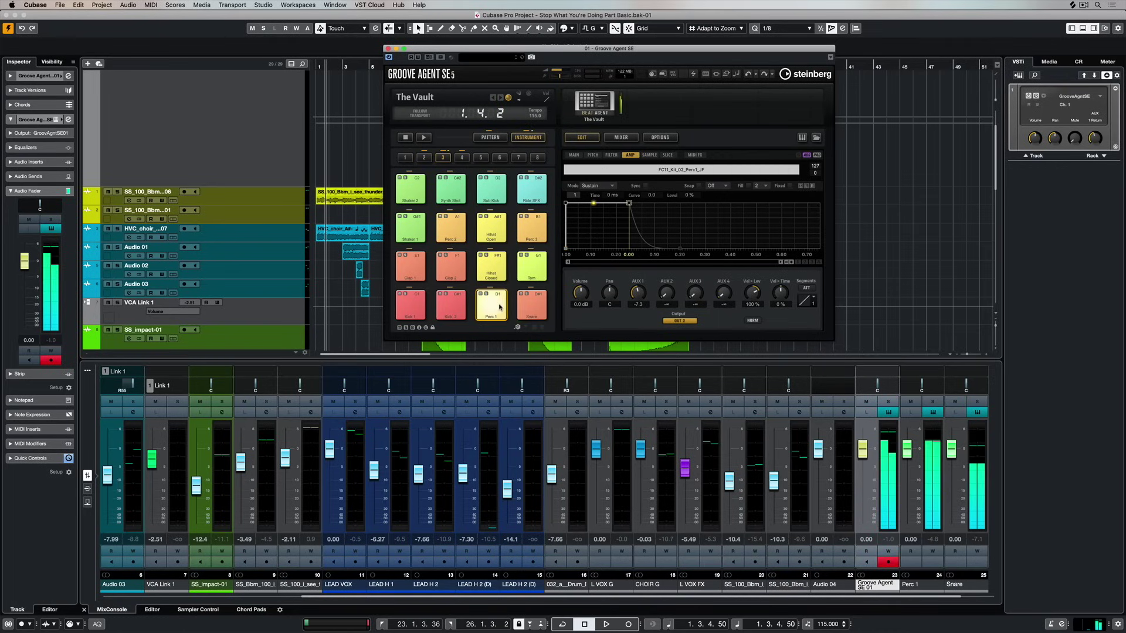
{"action": "left_click", "coordinate": [451, 305]}
{"action": "left_click", "coordinate": [411, 305]}
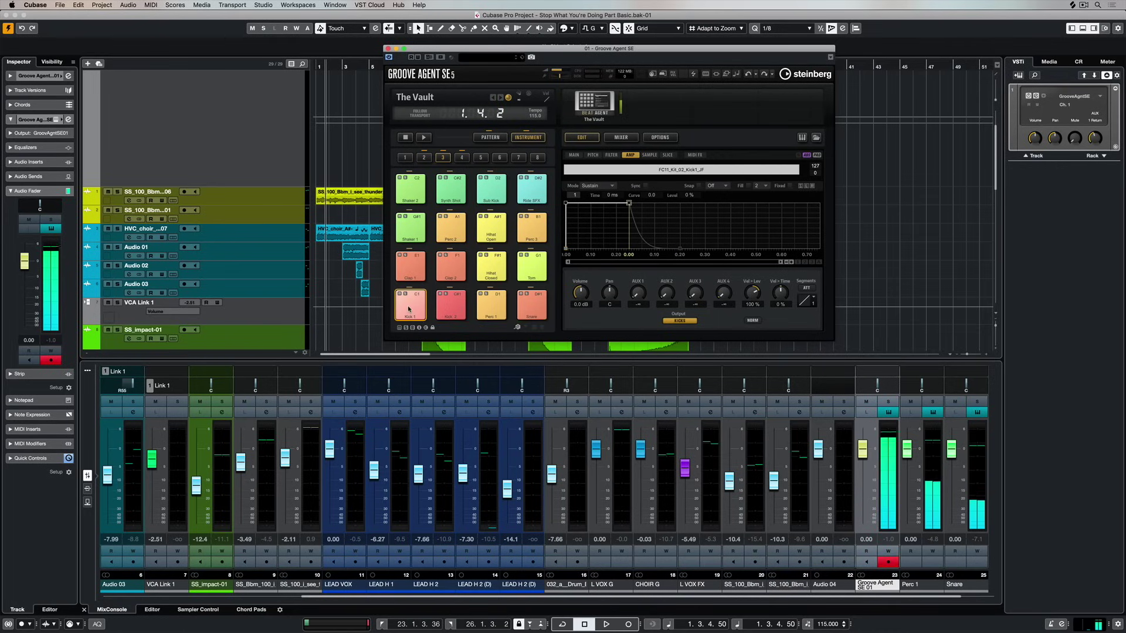
Play the Groove 1 pattern in pattern mode and restart it
{"action": "left_click", "coordinate": [489, 137]}
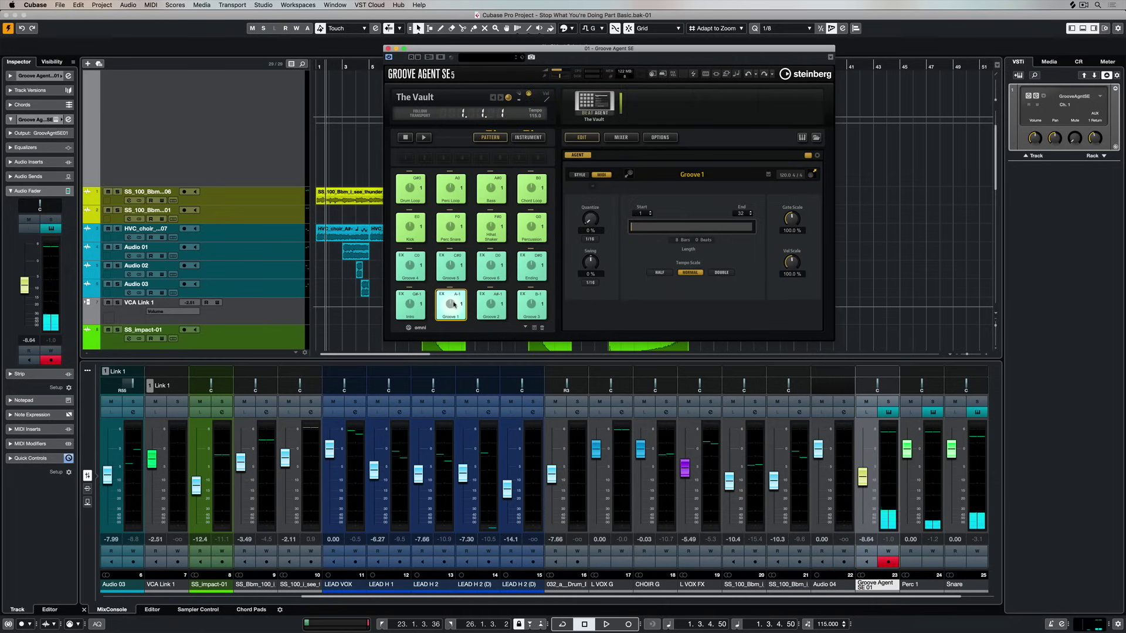
{"action": "left_click", "coordinate": [451, 304]}
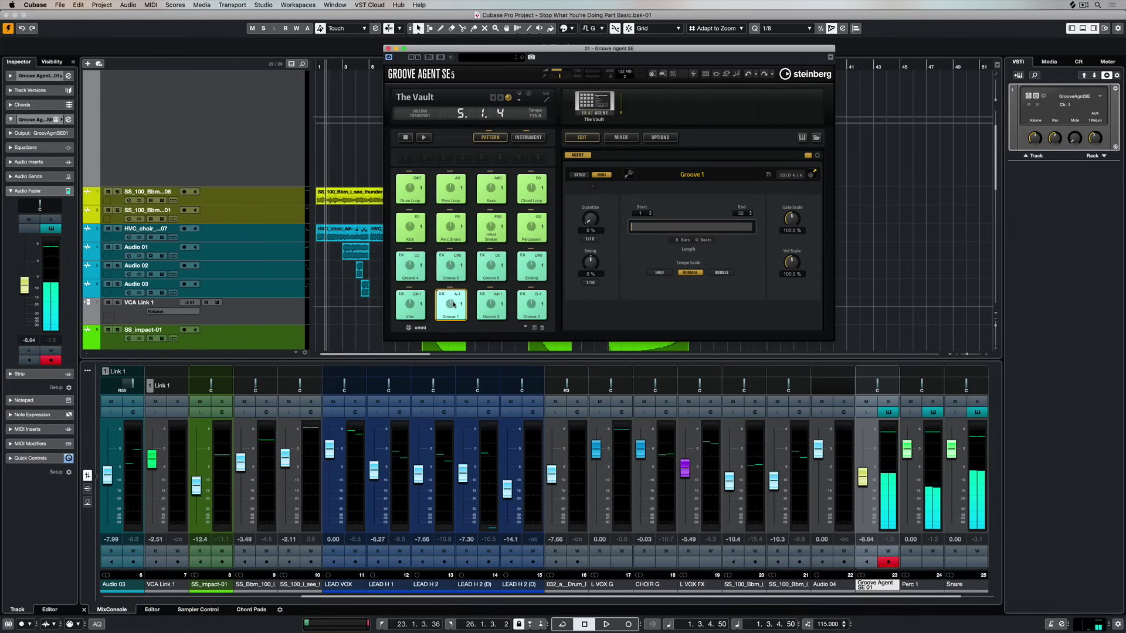
{"action": "left_click", "coordinate": [450, 304]}
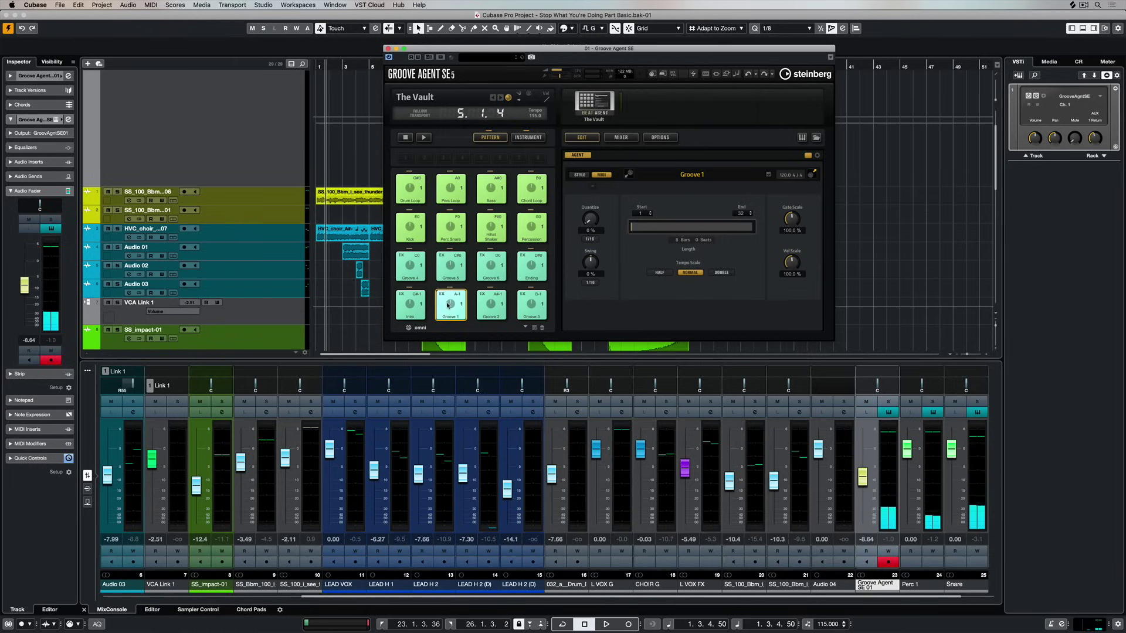
Back in instrument mode, audition Kick 2, Perc 1 and Snare, then select the Tom pad
{"action": "left_click", "coordinate": [542, 139]}
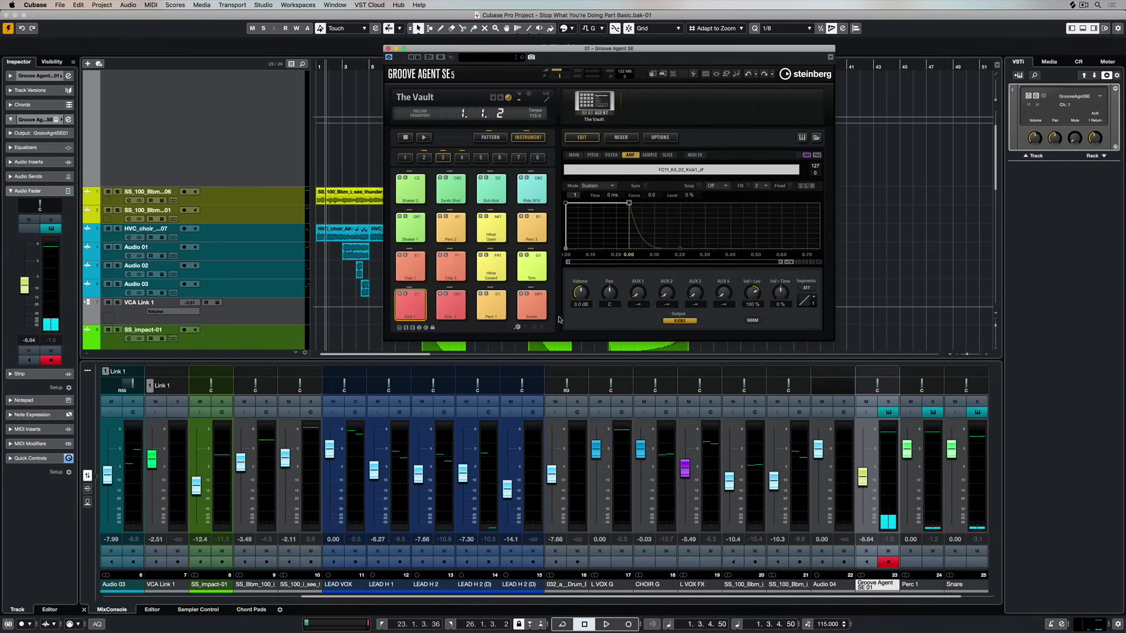
{"action": "left_click", "coordinate": [450, 305]}
{"action": "left_click", "coordinate": [491, 305]}
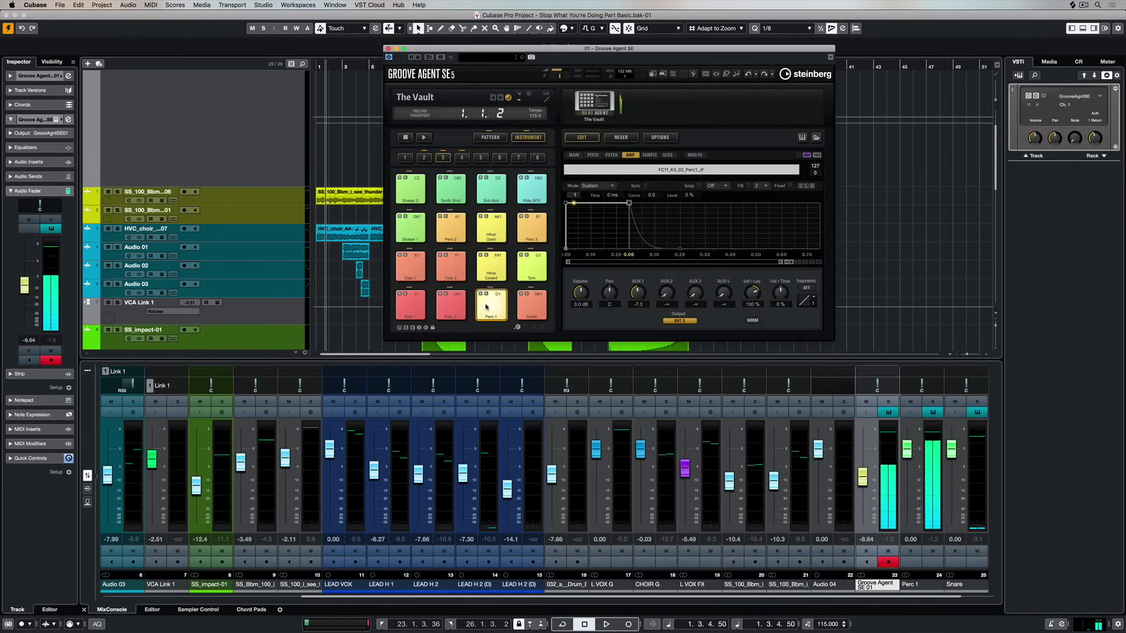
{"action": "left_click", "coordinate": [529, 306]}
{"action": "left_click", "coordinate": [528, 268]}
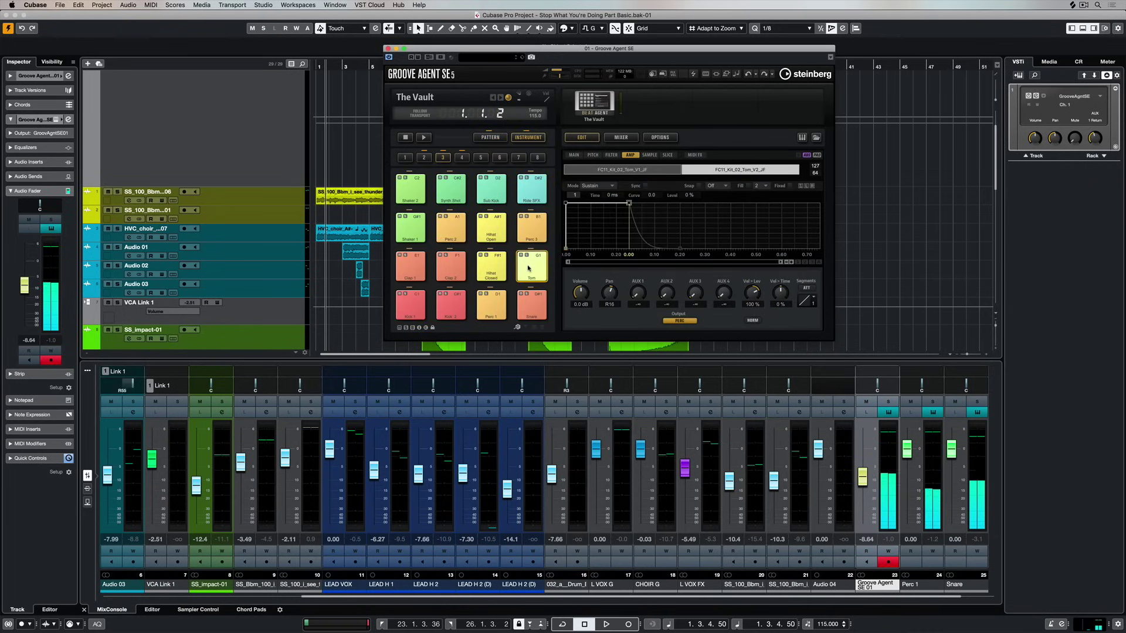
Check the rack's Activate Outputs list, then route the Hihat Closed pad to Out 6
{"action": "left_click", "coordinate": [1100, 97]}
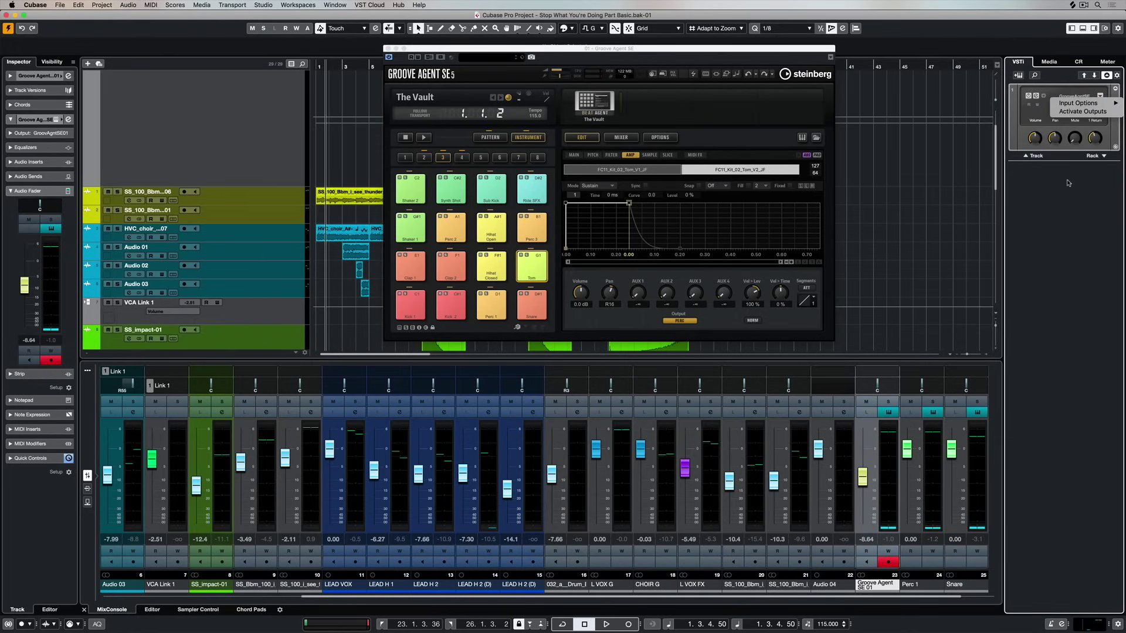
{"action": "left_click", "coordinate": [1083, 111]}
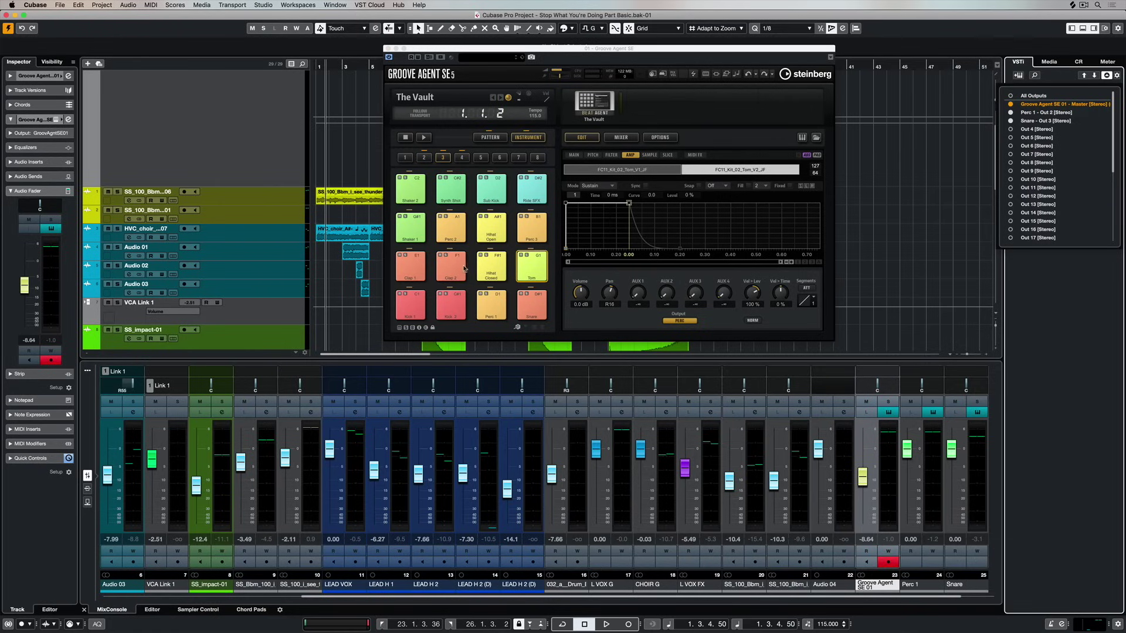
{"action": "left_click", "coordinate": [494, 266]}
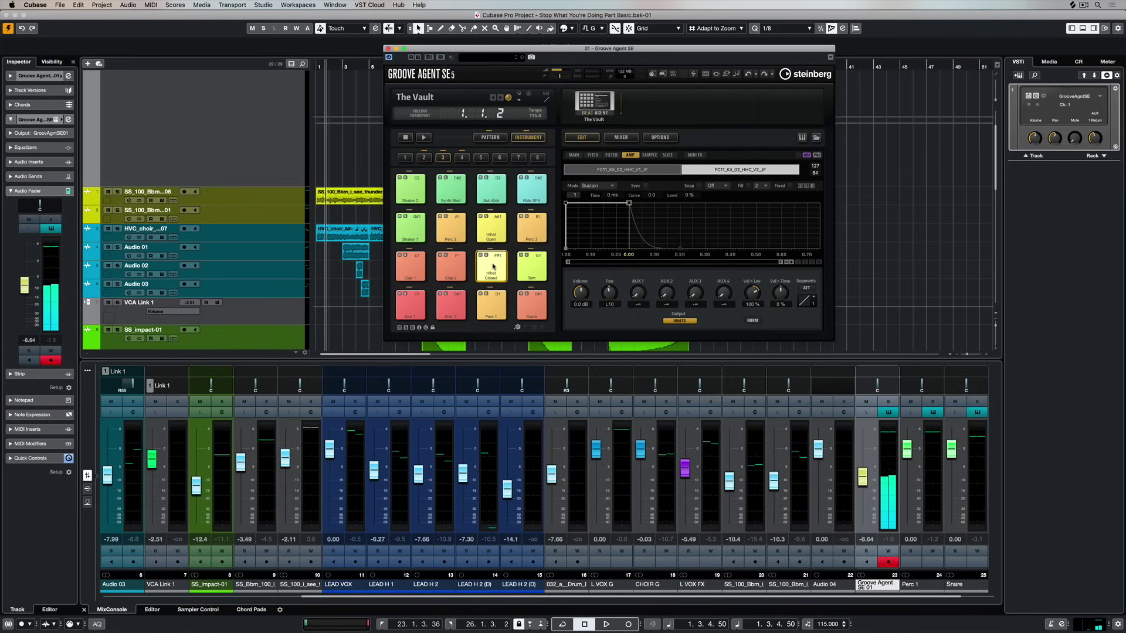
{"action": "right_click", "coordinate": [493, 266]}
{"action": "key", "text": "Escape"}
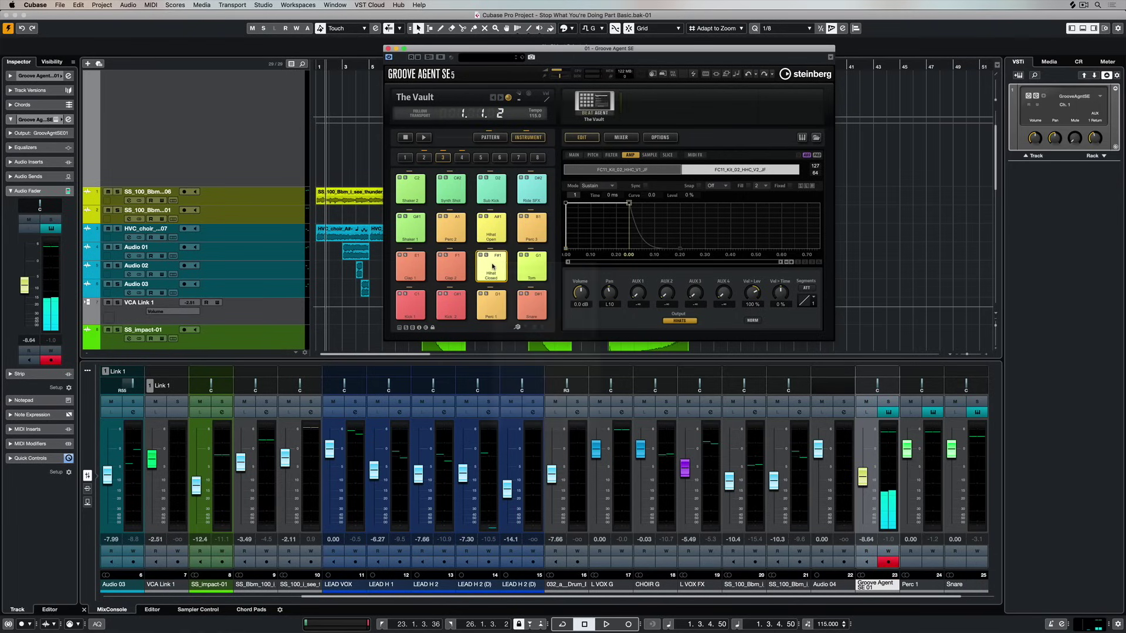
{"action": "left_click", "coordinate": [688, 321]}
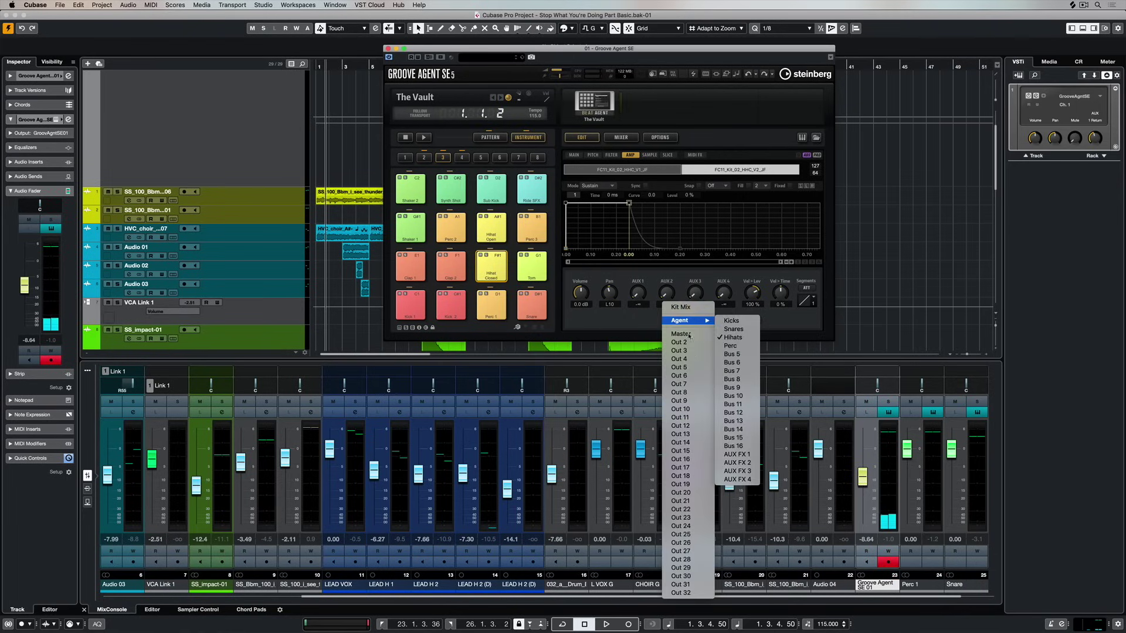
{"action": "left_click", "coordinate": [693, 375]}
Activate Out 6 in the instrument rack's Activate Outputs list
{"action": "left_click", "coordinate": [1100, 97]}
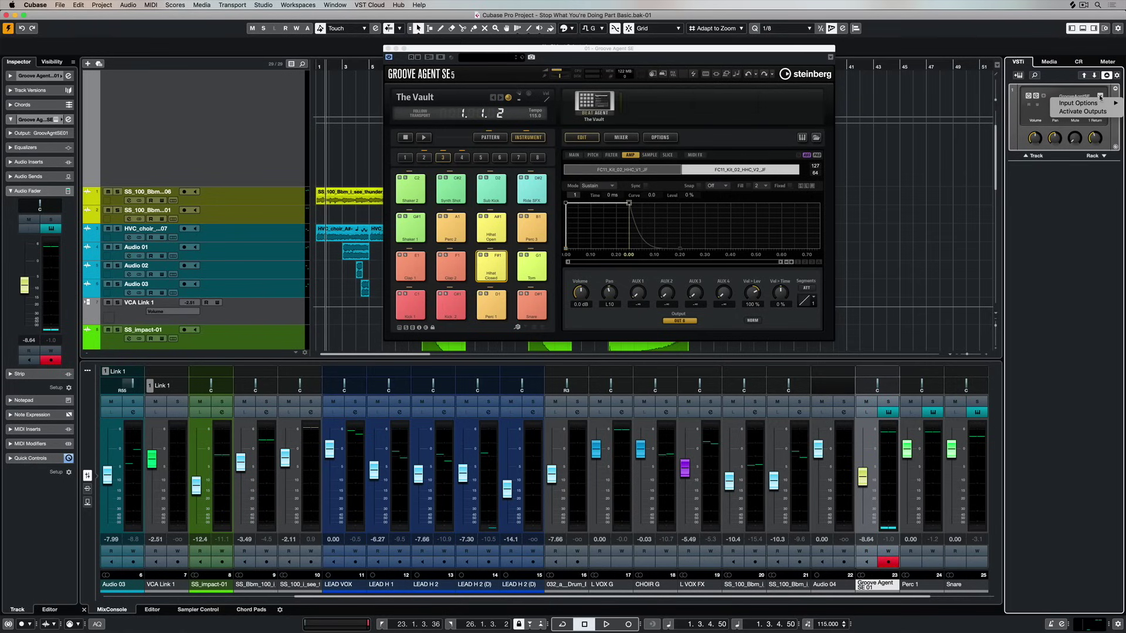
{"action": "left_click", "coordinate": [1082, 112]}
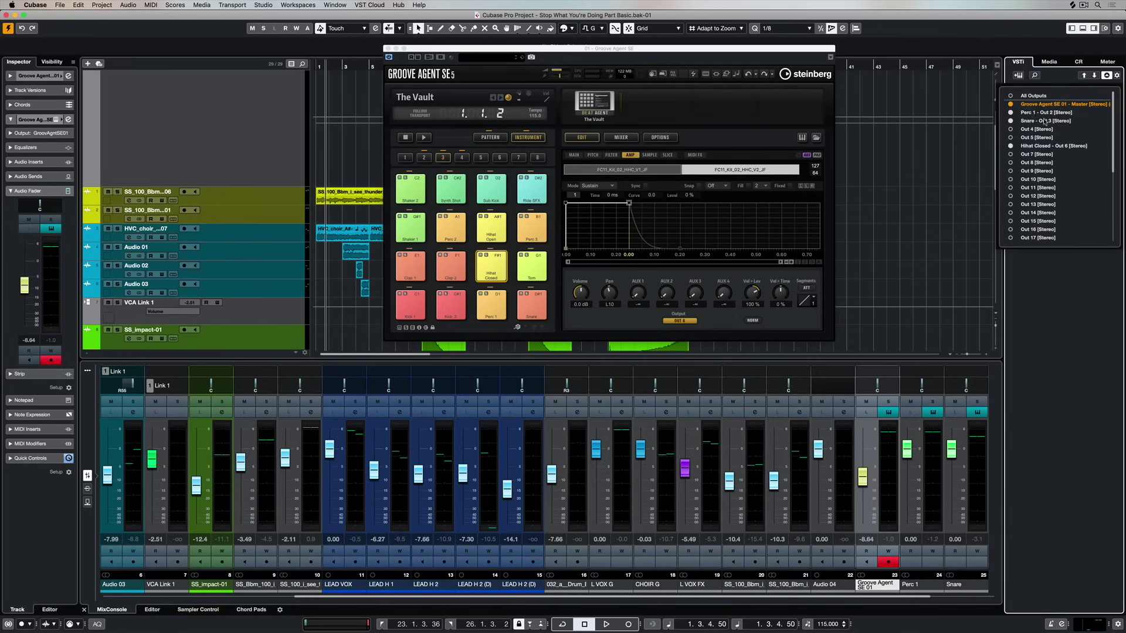
{"action": "left_click", "coordinate": [1073, 291]}
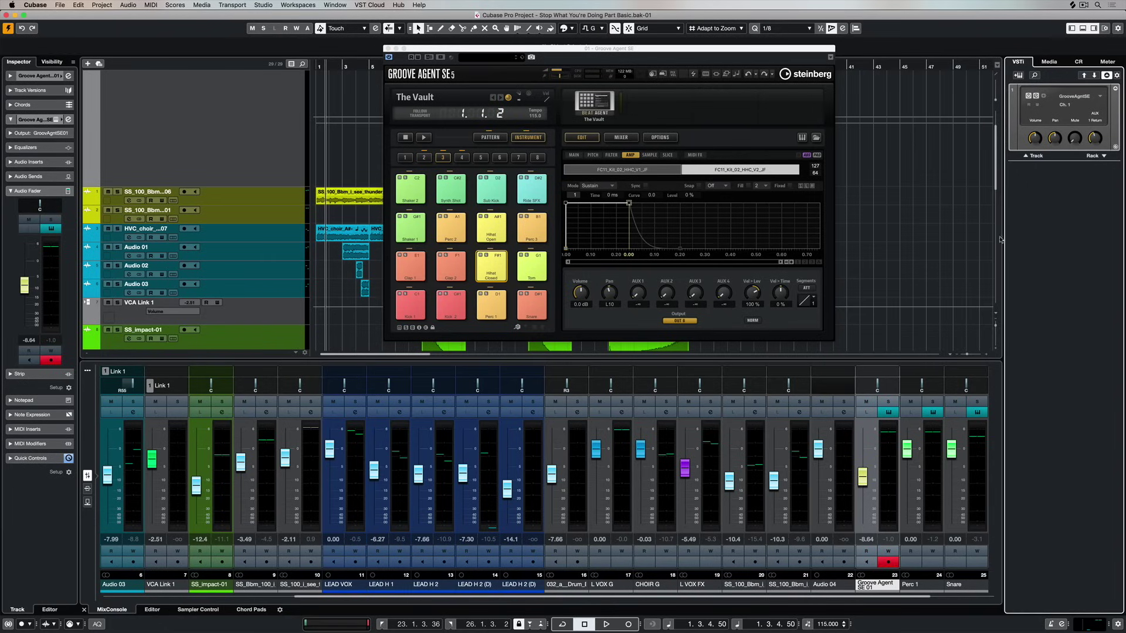
Close Groove Agent SE and create the DRUMS stereo group from the selected drum output channels
{"action": "left_click", "coordinate": [388, 50]}
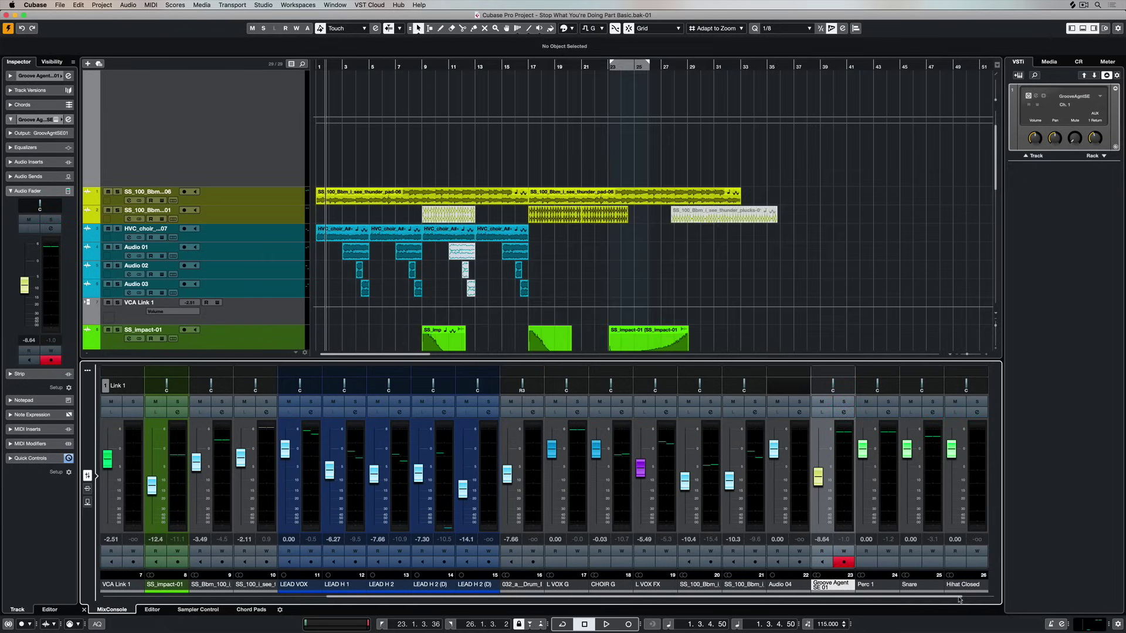
{"action": "left_click", "coordinate": [959, 587]}
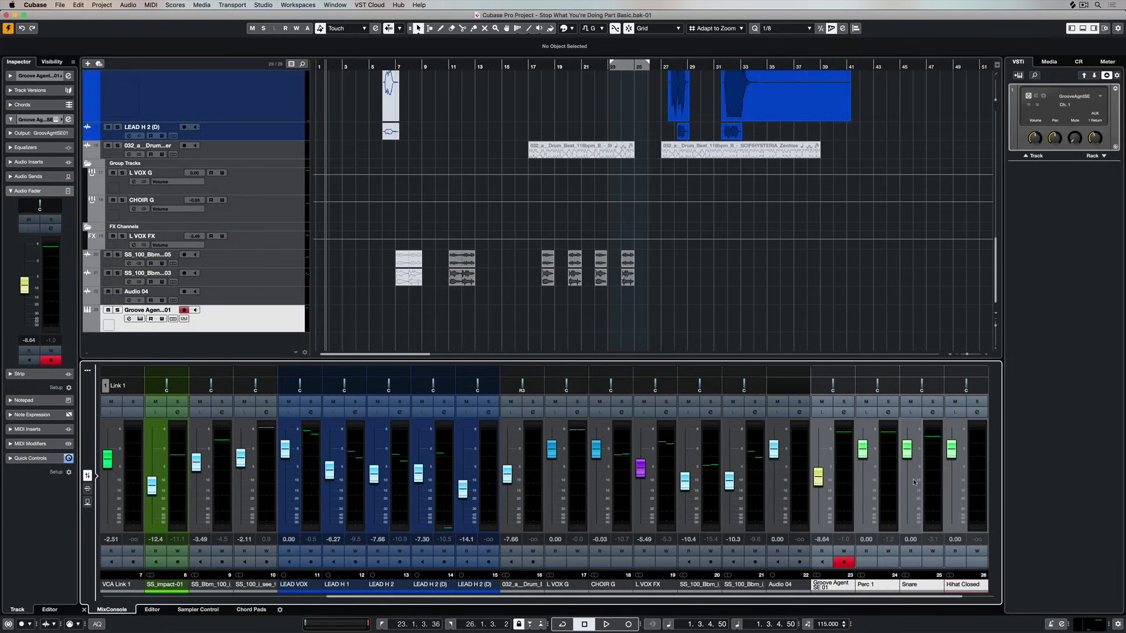
{"action": "right_click", "coordinate": [931, 480]}
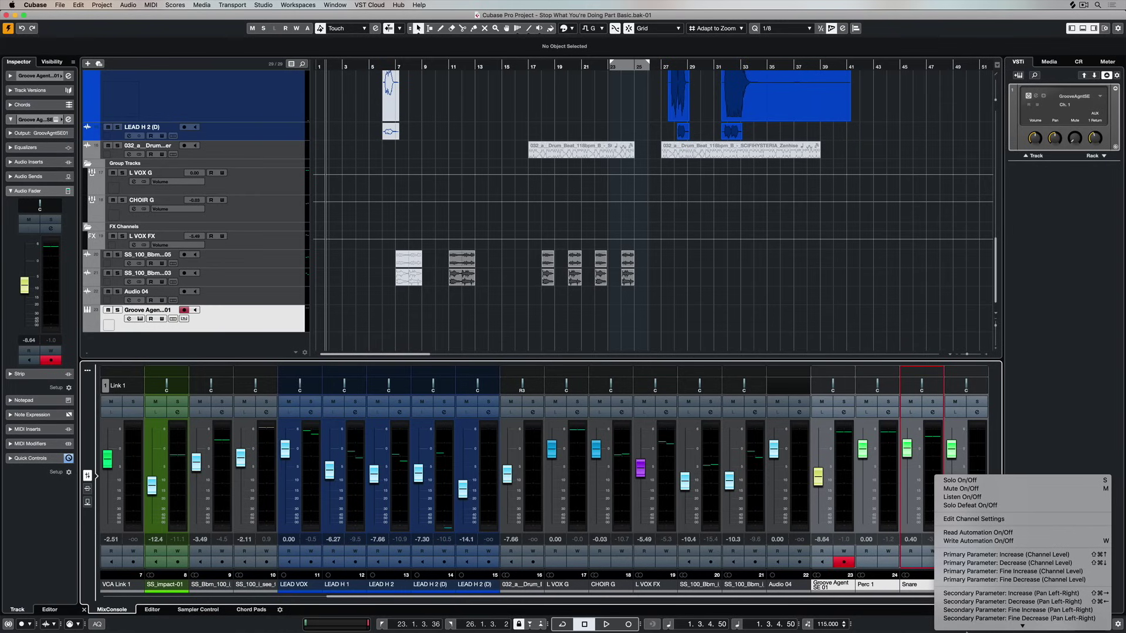
{"action": "scroll", "coordinate": [997, 528], "scroll_direction": "down", "scroll_amount": 5}
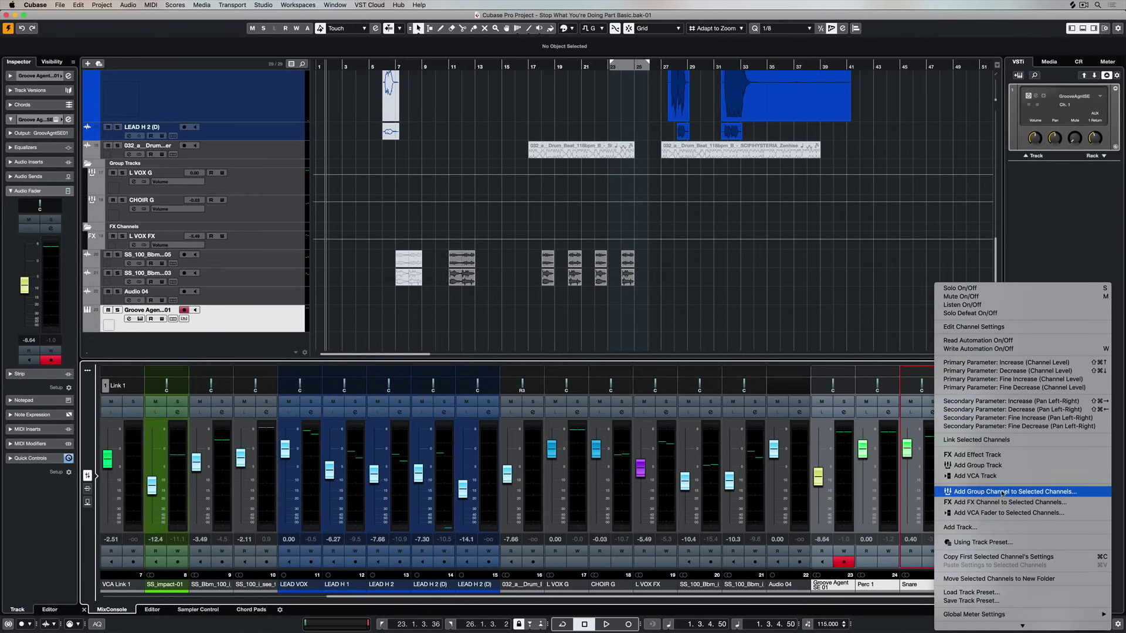
{"action": "left_click", "coordinate": [1003, 492]}
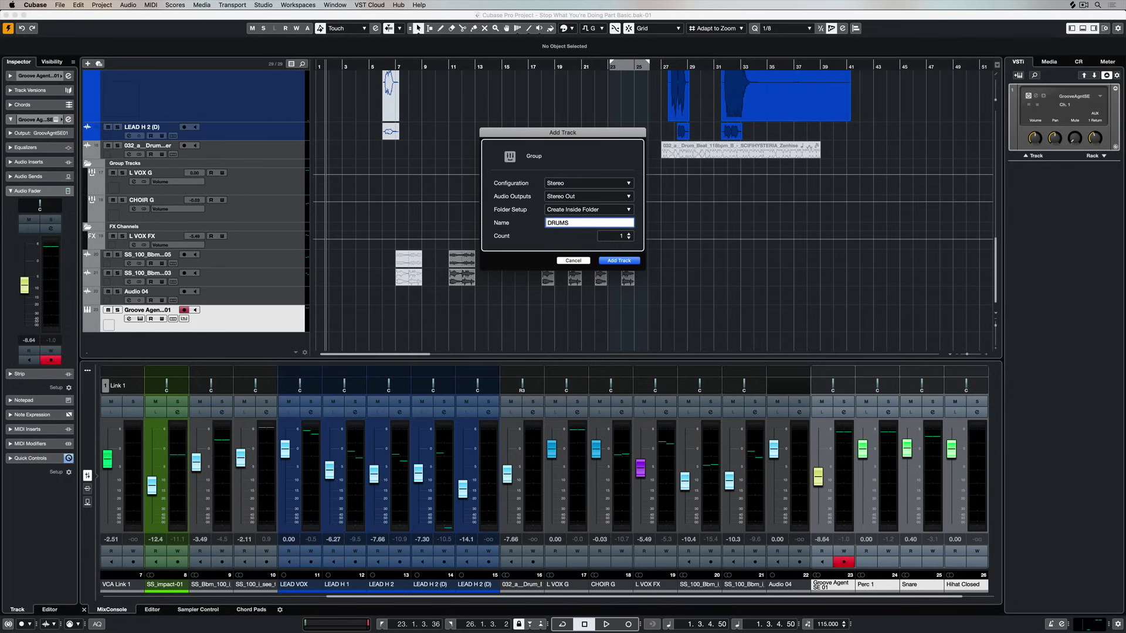
{"action": "key", "text": "Return"}
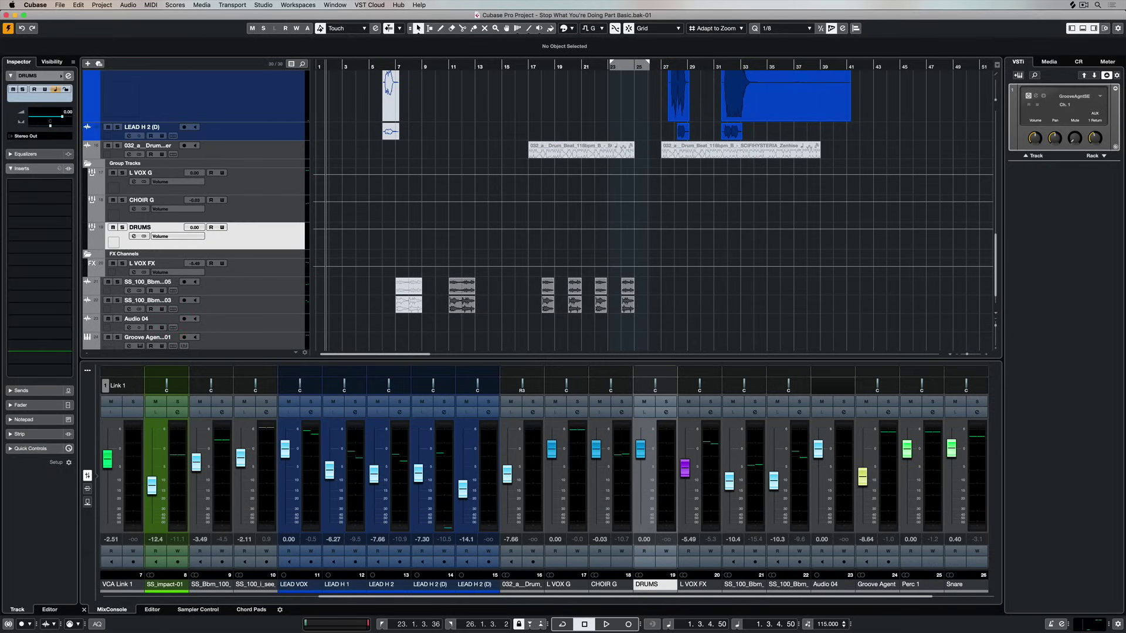